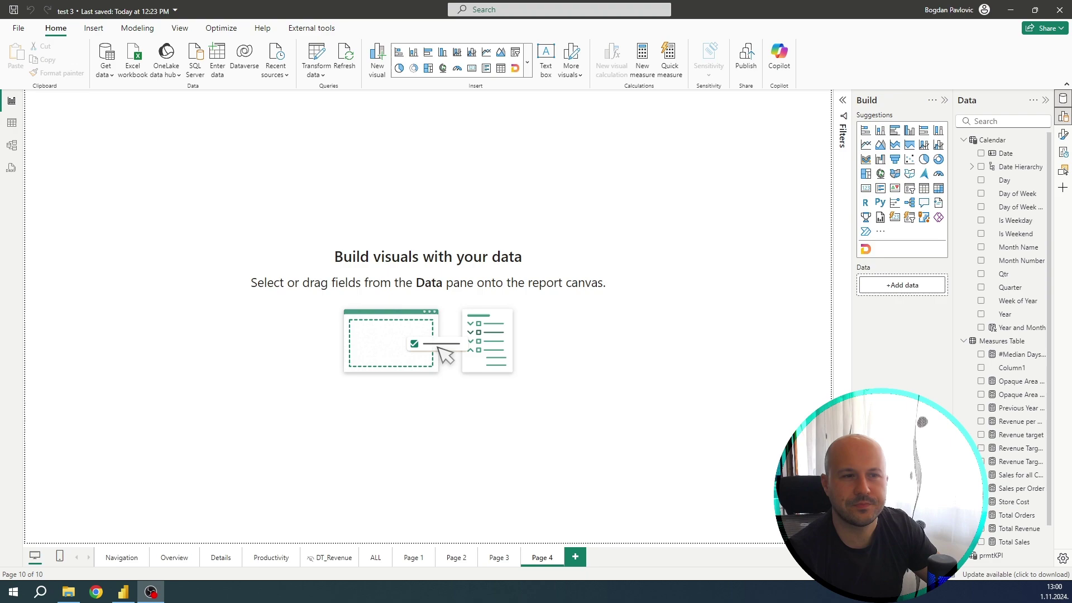
# - In the Calendar table, begin a new Month Start column with MONTH('Calendar'[Date])&
pyautogui.click(13, 123)
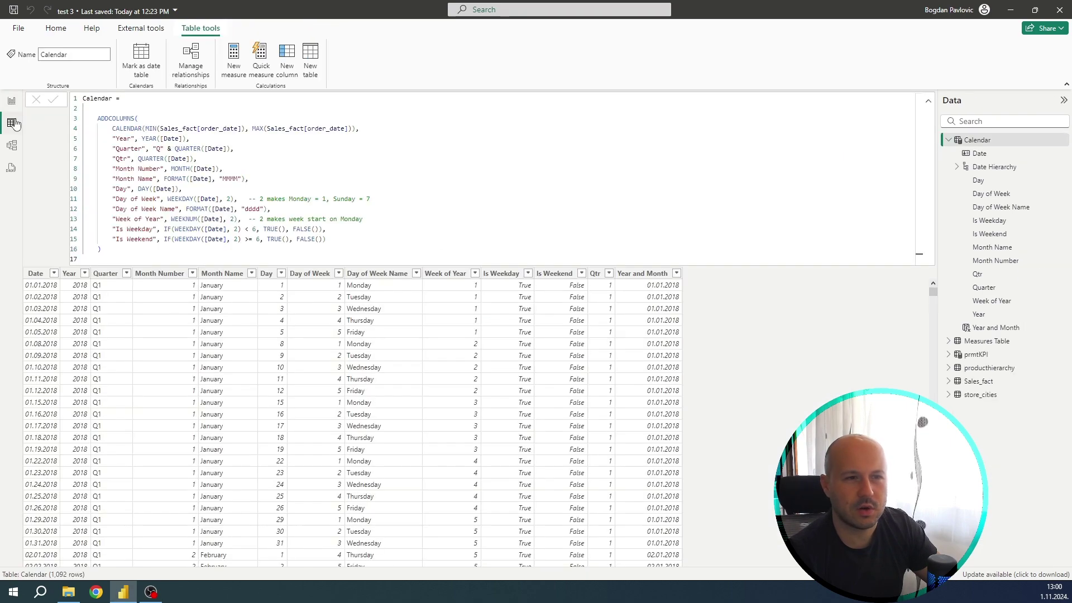
pyautogui.click(640, 274)
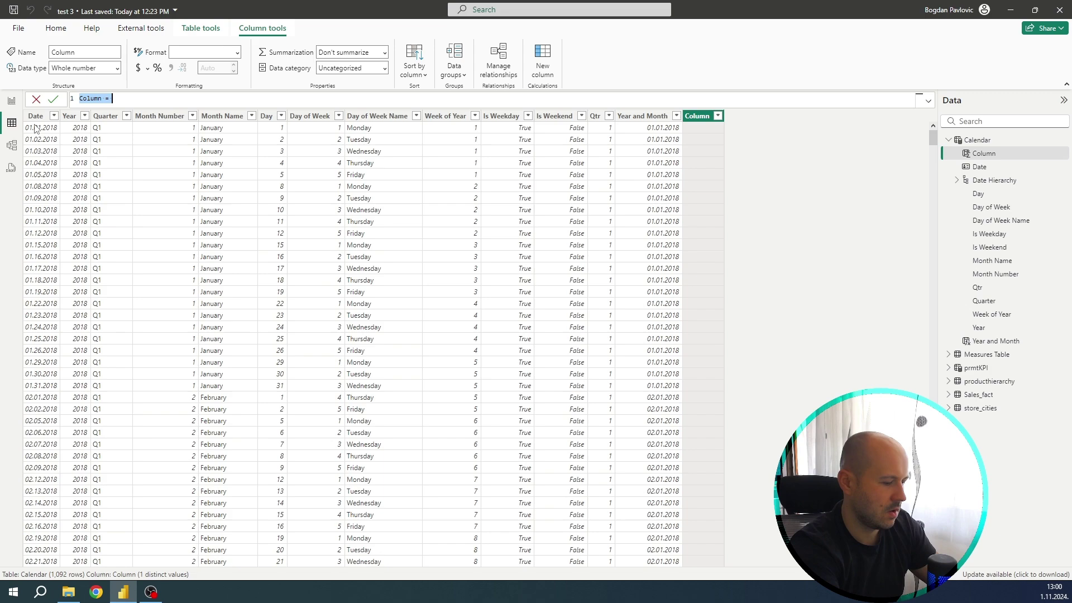
pyautogui.write('Month Start')
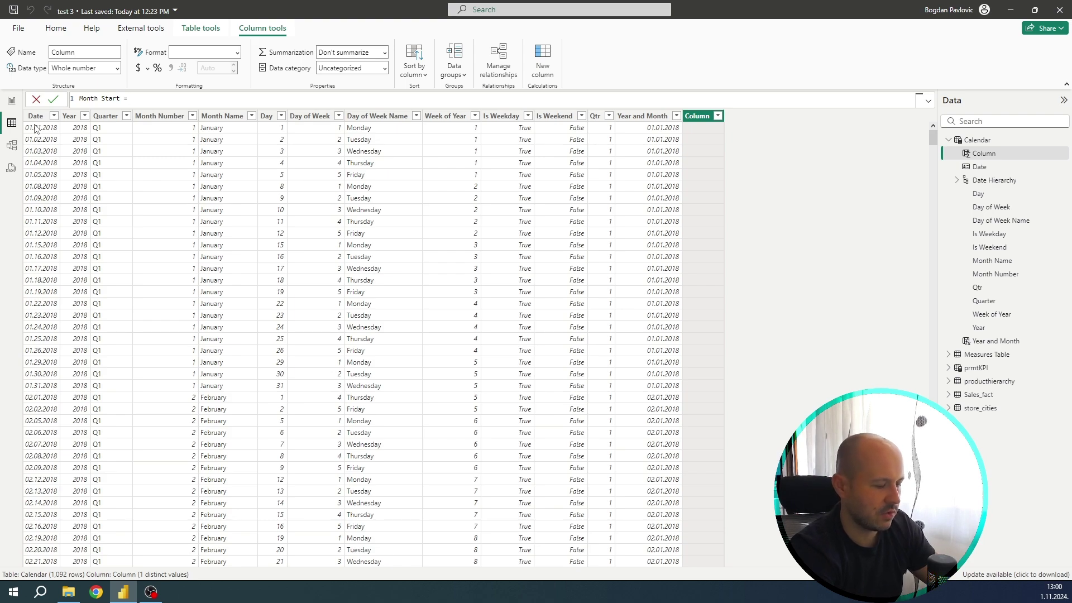
pyautogui.write('mot')
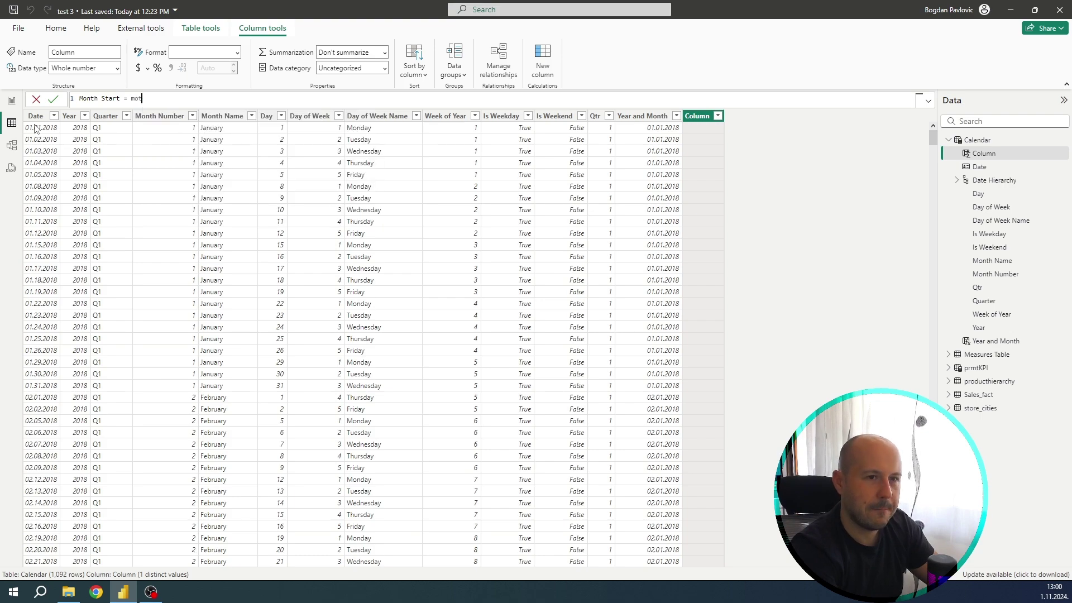
pyautogui.press('BackSpace')
pyautogui.write('nth')
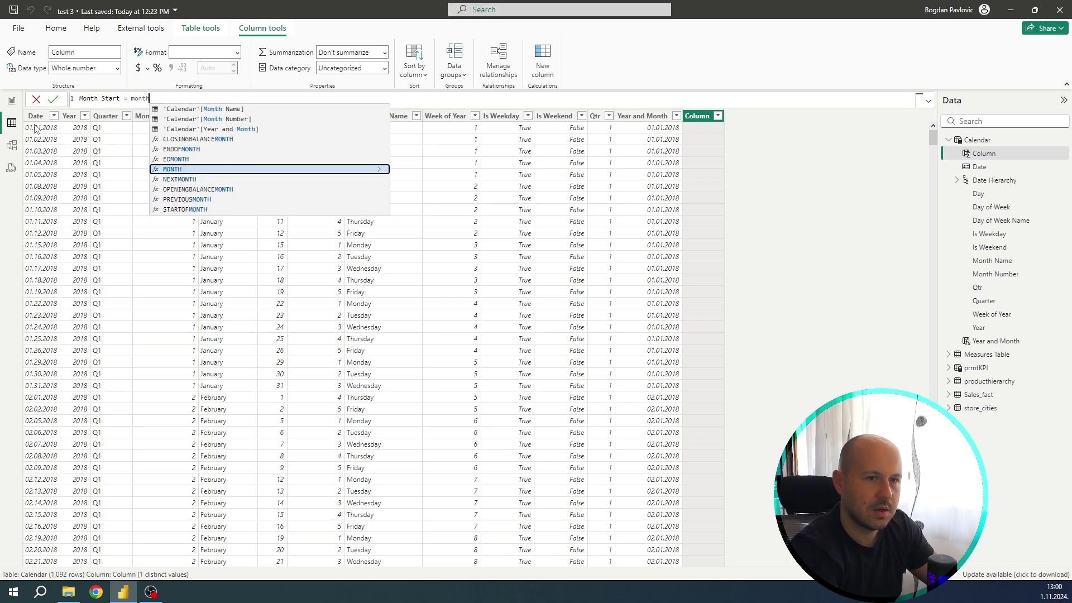
pyautogui.press('Tab')
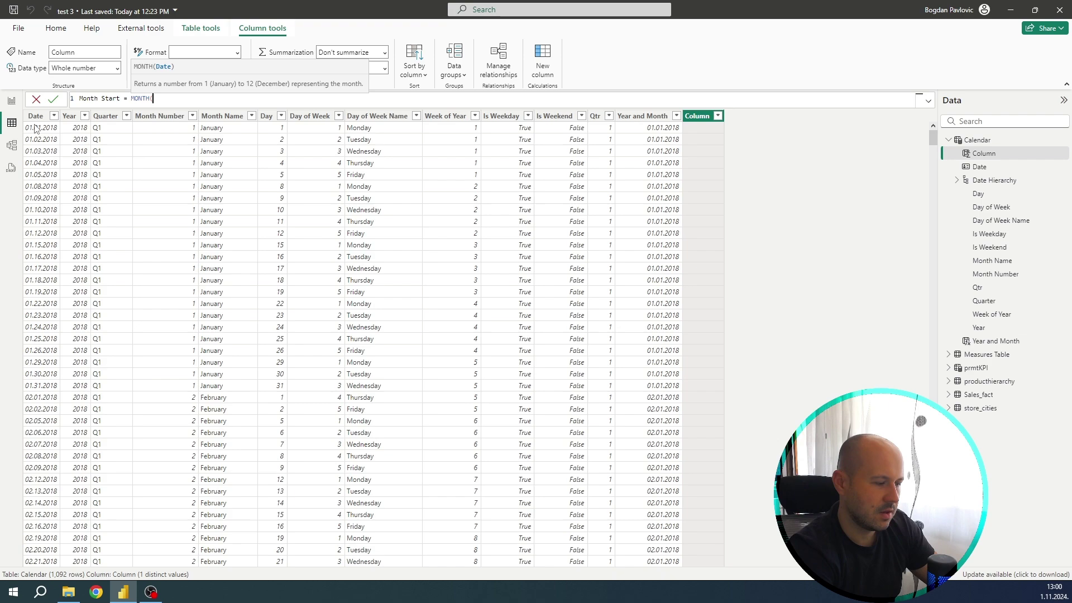
pyautogui.write('date')
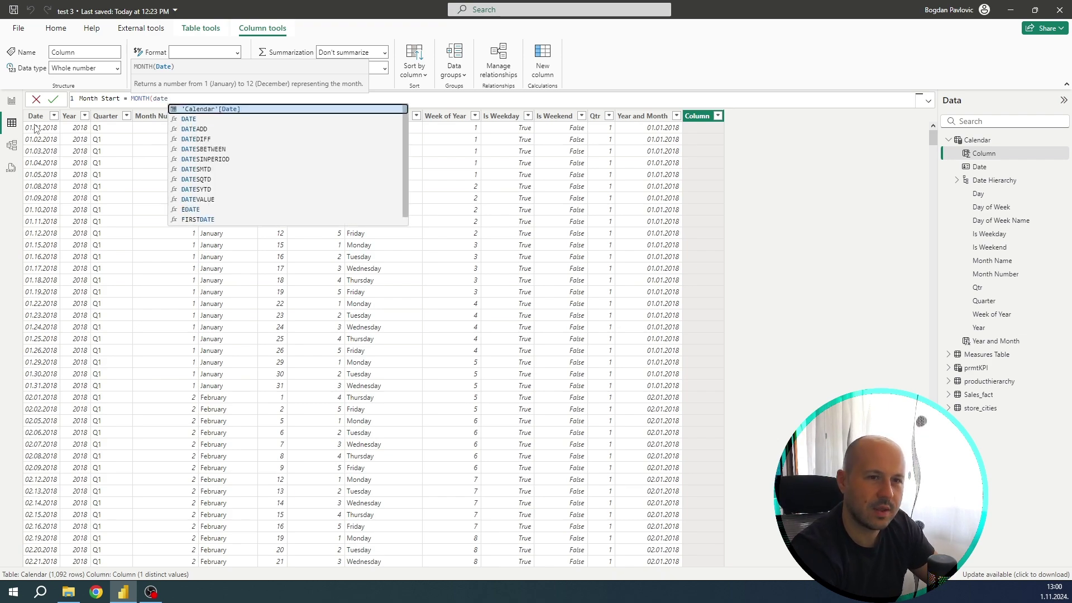
pyautogui.press('Down')
pyautogui.press('Down')
pyautogui.press('Down')
pyautogui.press('Down')
pyautogui.press('Down')
pyautogui.press('Down')
pyautogui.press('Down')
pyautogui.press('Down')
pyautogui.press('Down')
pyautogui.press('Down')
pyautogui.press('Down')
pyautogui.press('Down')
pyautogui.press('Tab')
pyautogui.write(')')
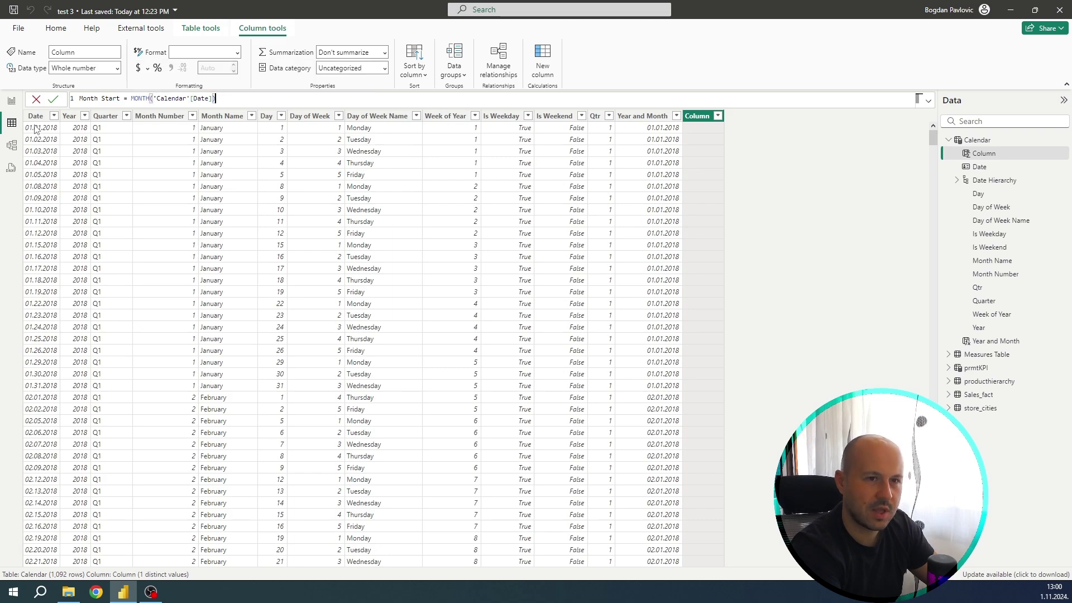
pyautogui.write('&"/1/')
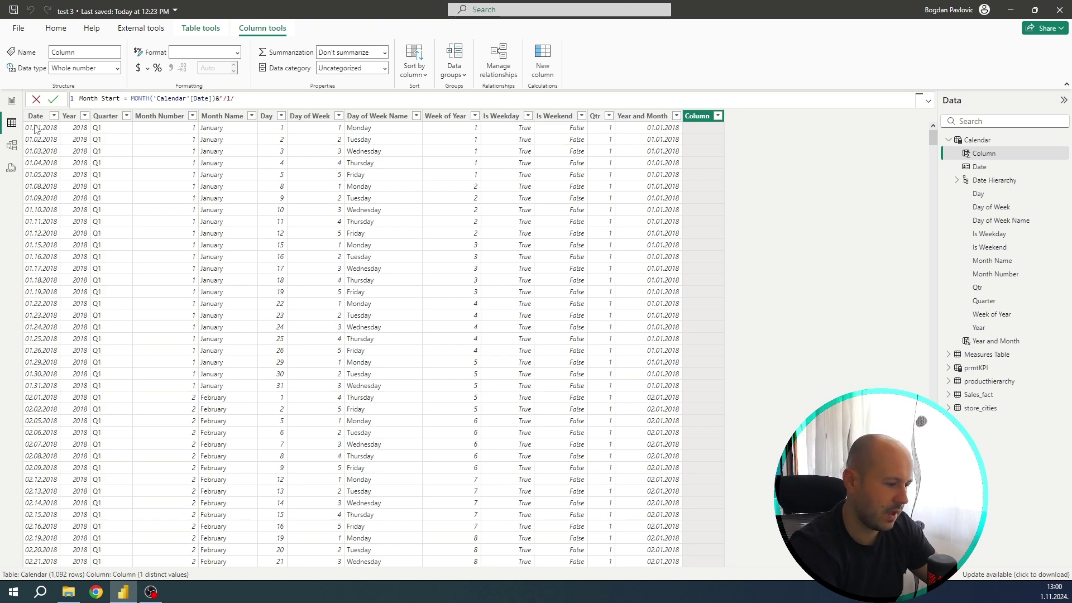
# - Finish the formula with &"/1/"&YEAR('Calendar'[Date]) and commit the column
pyautogui.write('&"/1/"')
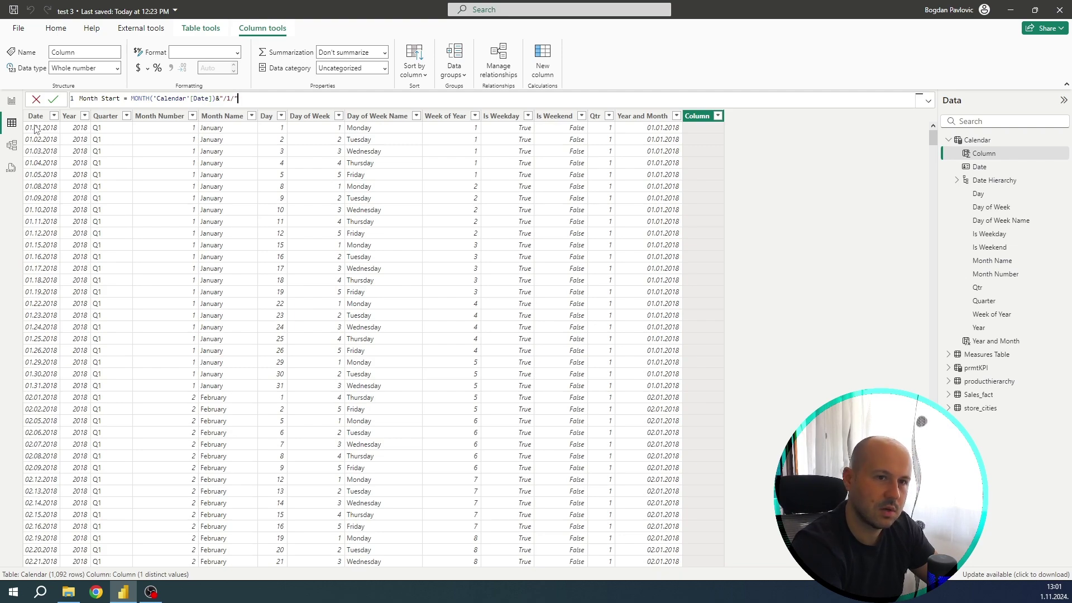
pyautogui.write('&')
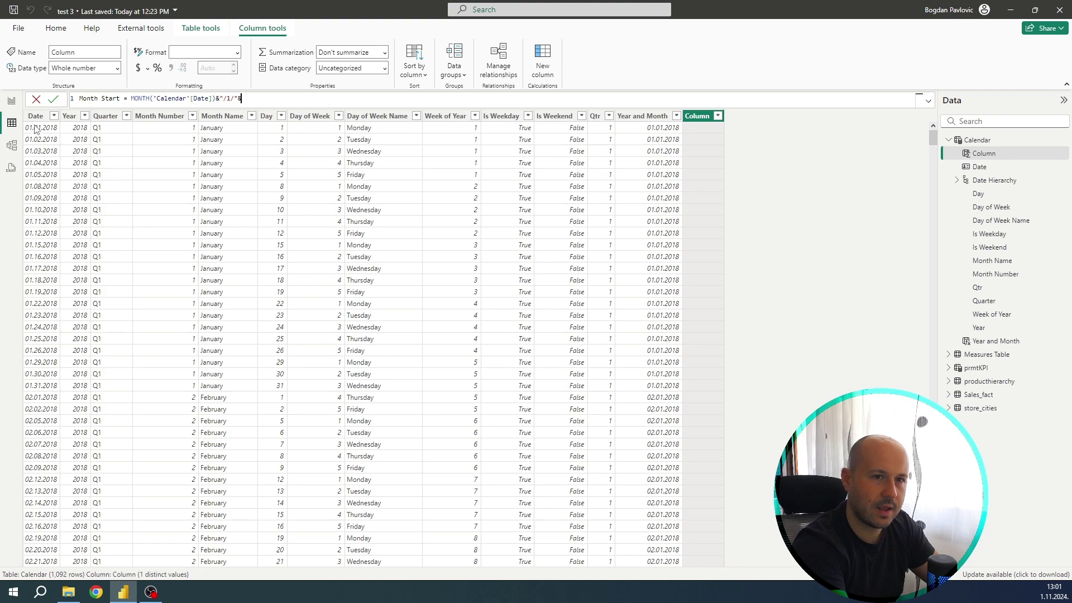
pyautogui.write('year')
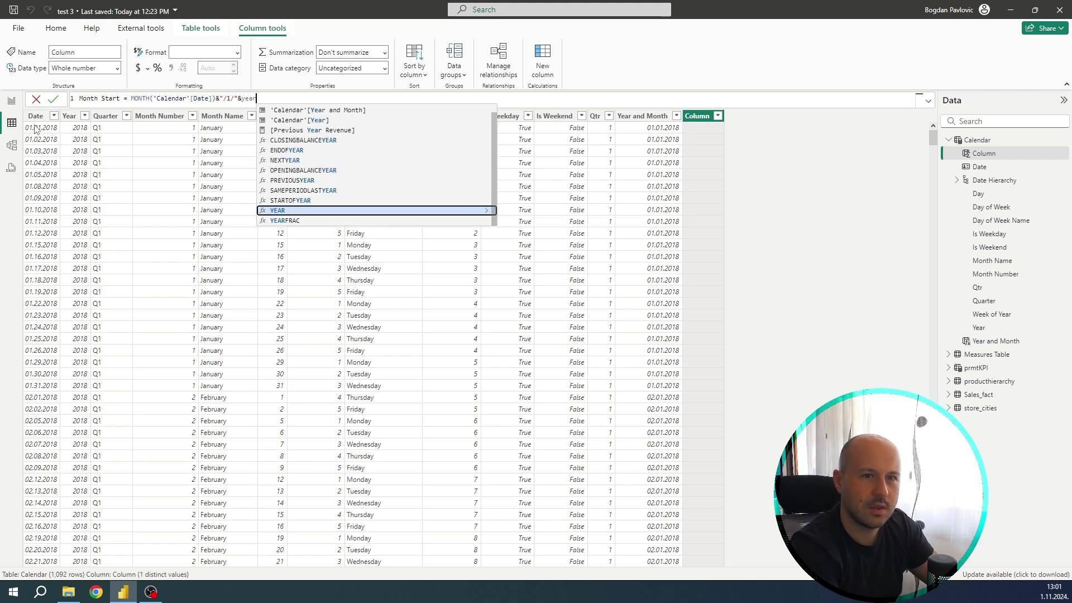
pyautogui.press('Tab')
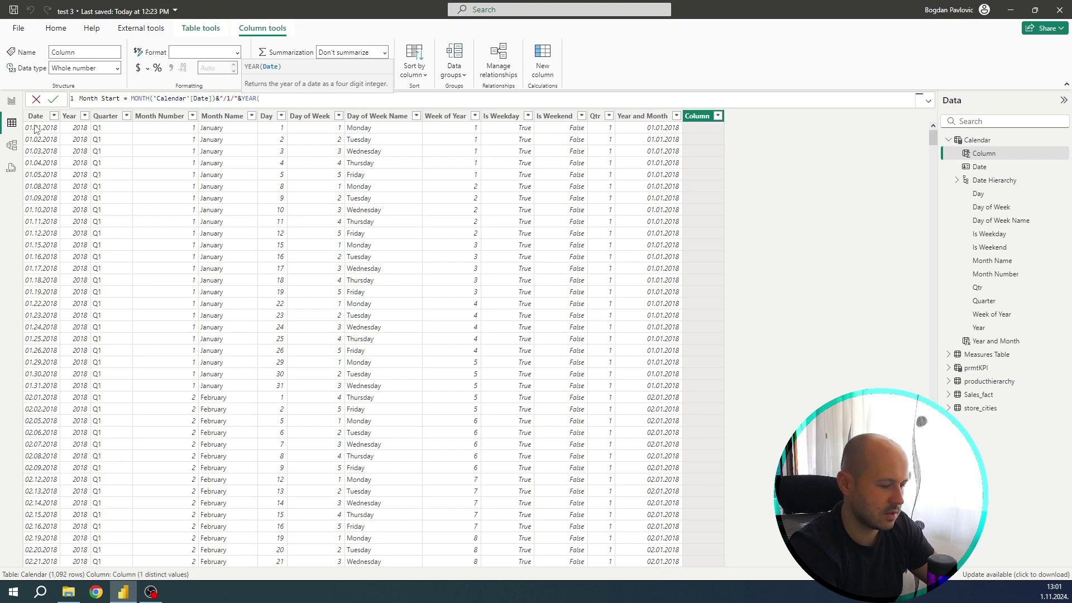
pyautogui.write('date')
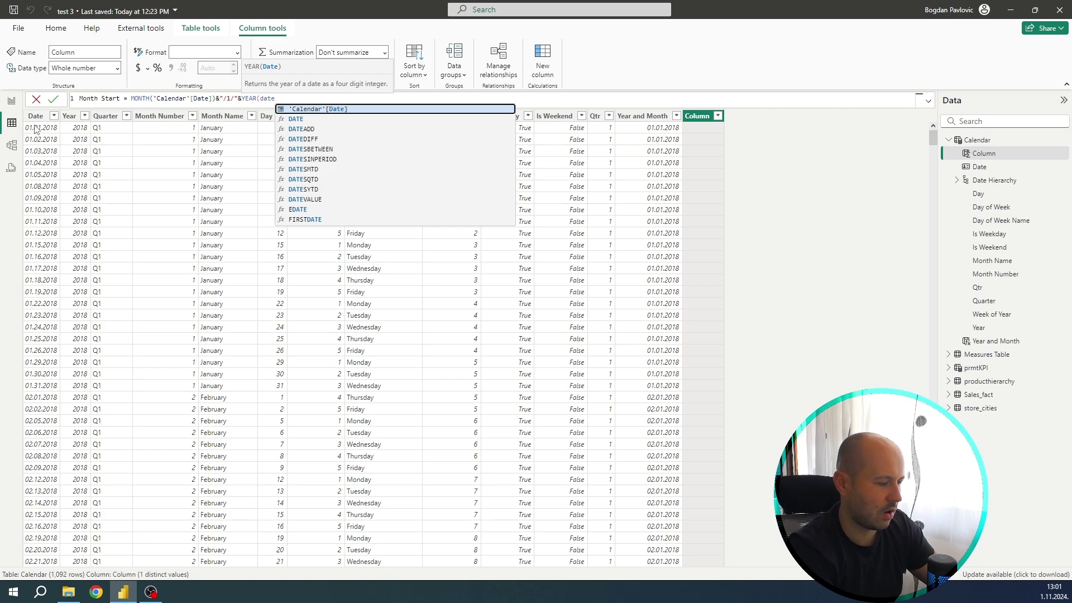
pyautogui.press('Tab')
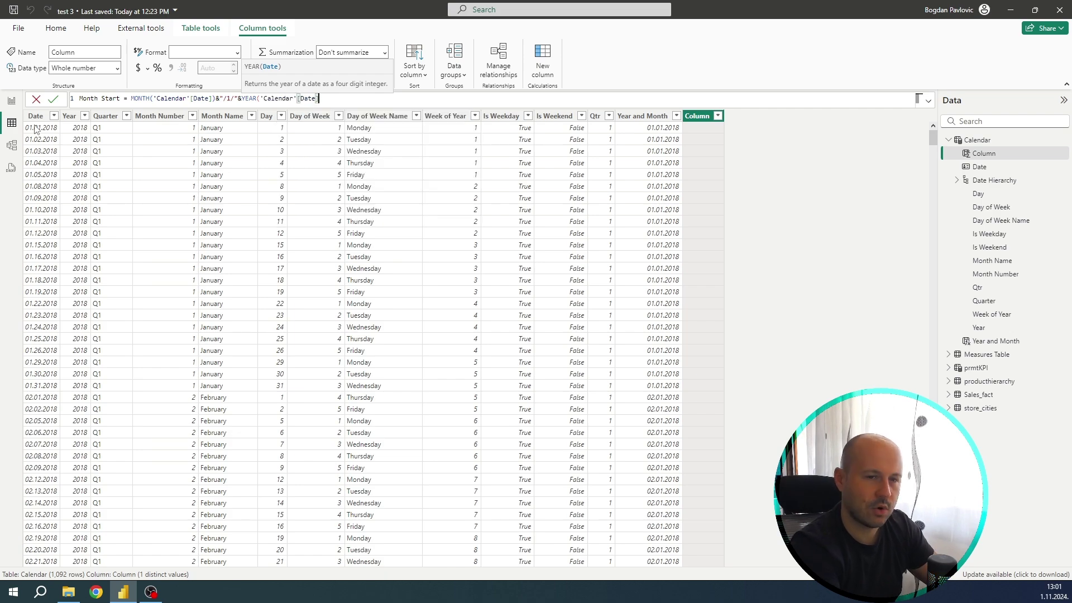
pyautogui.write(')')
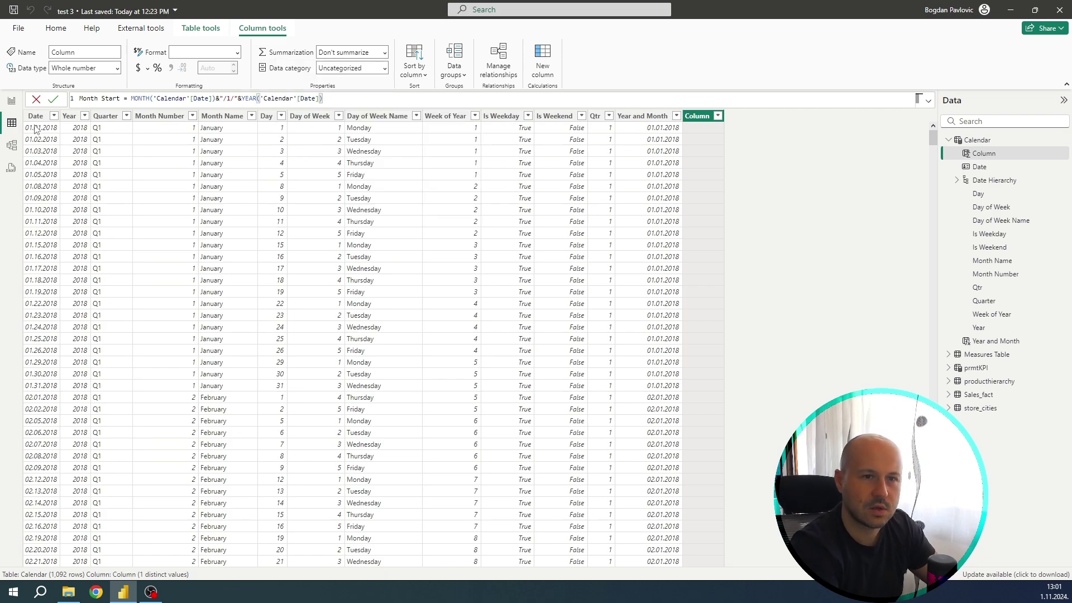
pyautogui.press('Return')
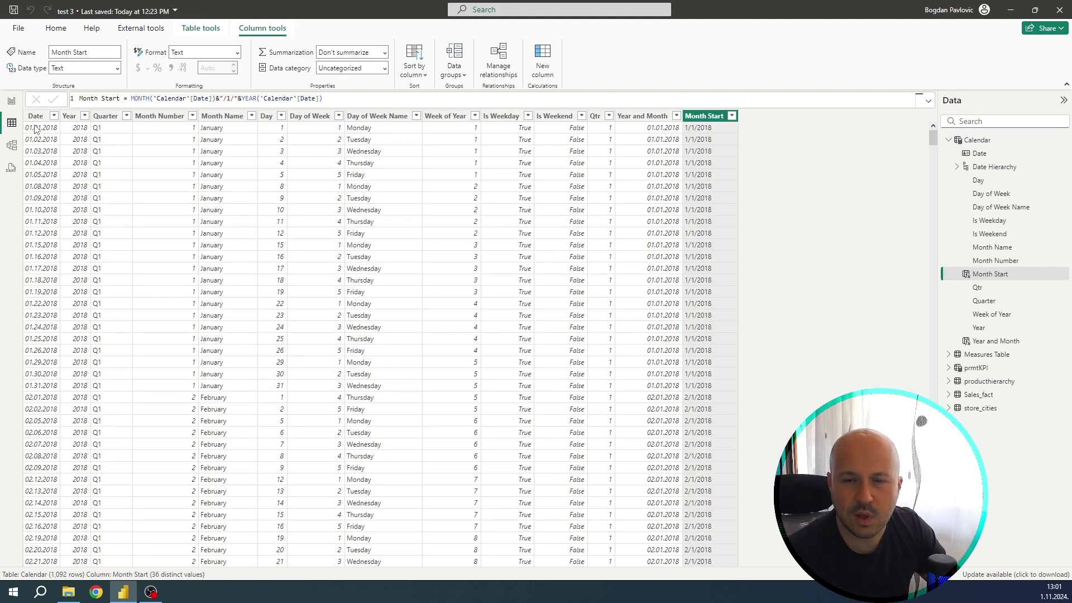
# - Review the 36 distinct Month Start values, then return to the empty report page
pyautogui.click(732, 116)
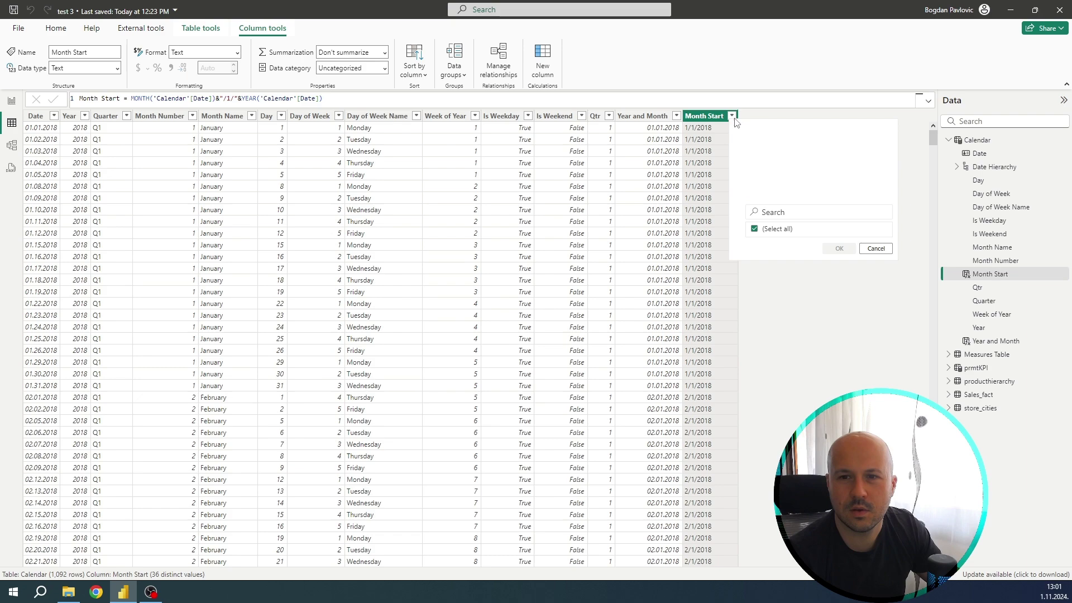
pyautogui.scroll(-5, 799, 300)
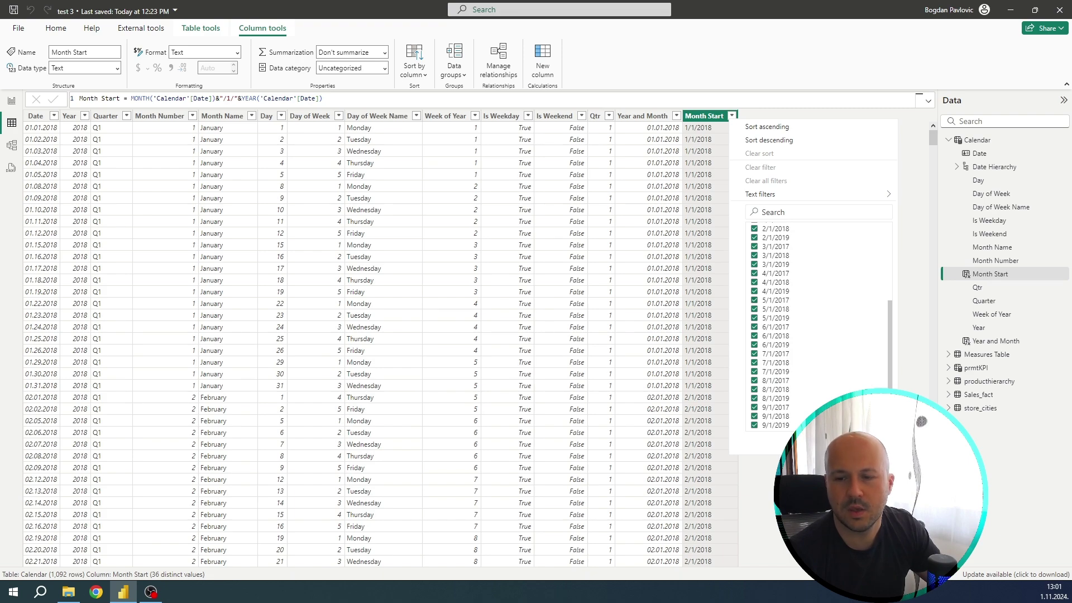
pyautogui.press('Escape')
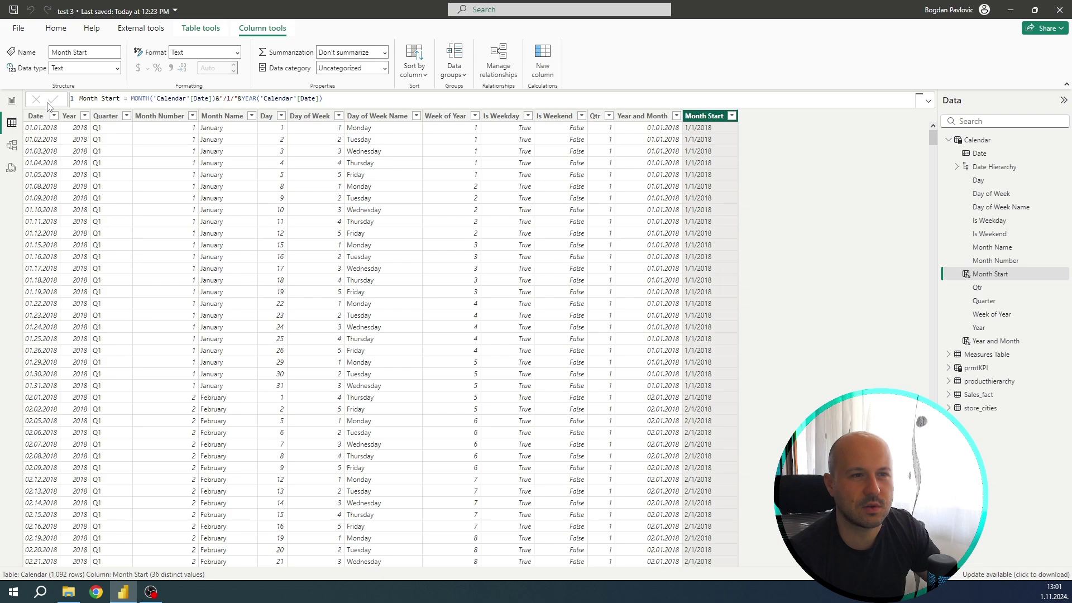
pyautogui.click(14, 100)
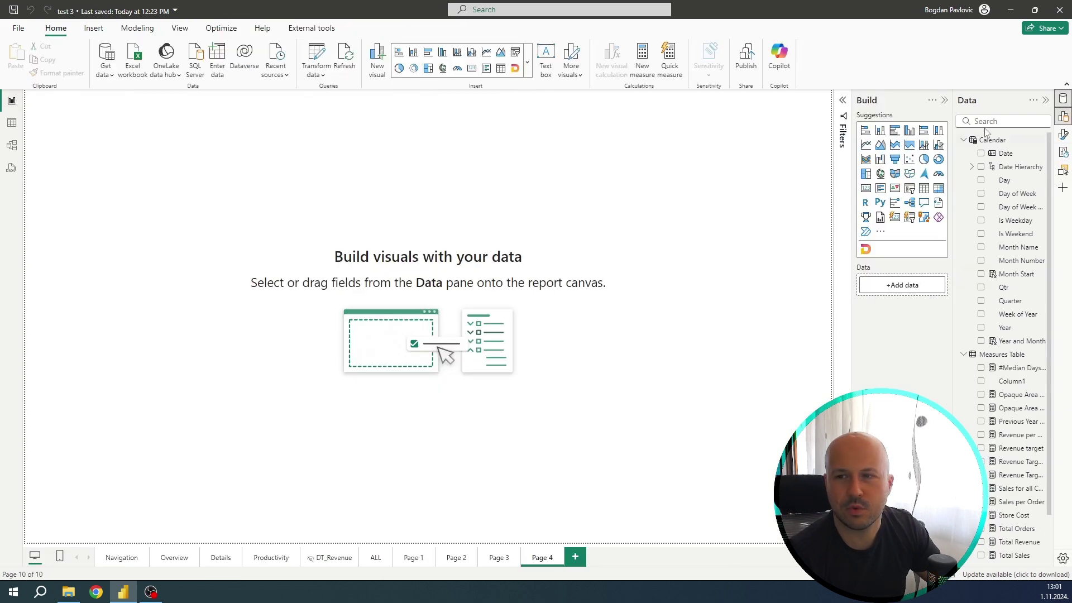
# - Collapse the Calendar fields in the Data pane and launch a new Chrome window
pyautogui.click(964, 140)
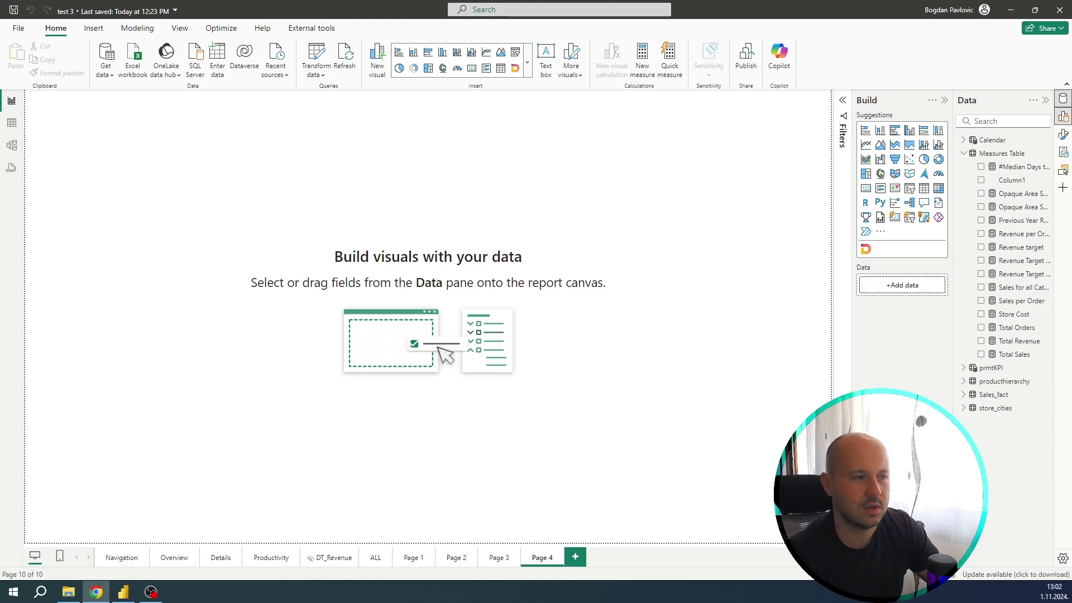
pyautogui.click(96, 592)
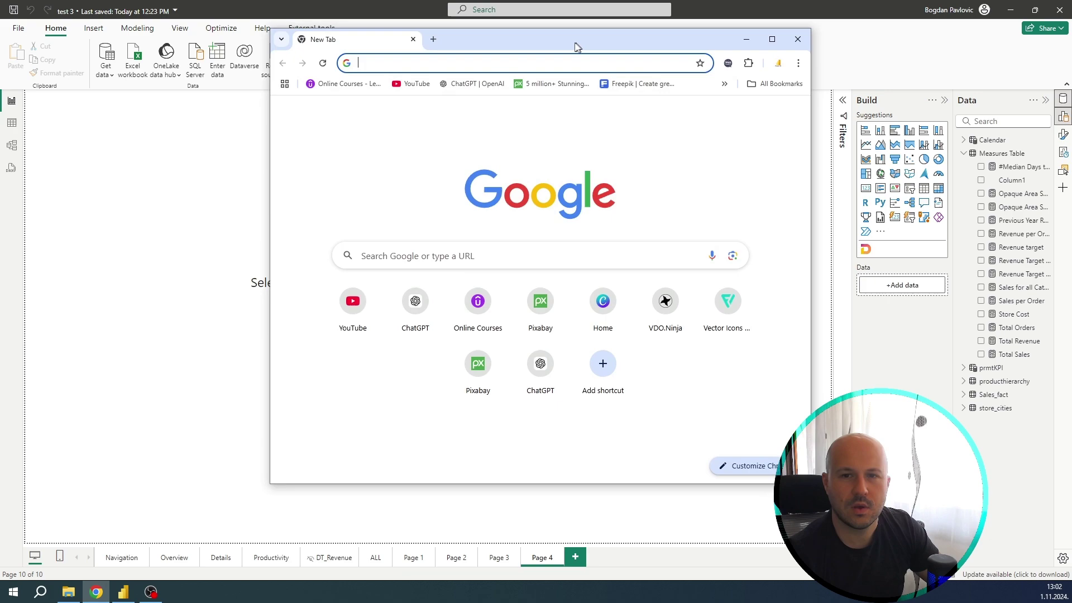
# - Maximize Chrome, search the web for 'kerry kolosko', and dismiss the location prompt
pyautogui.click(769, 41)
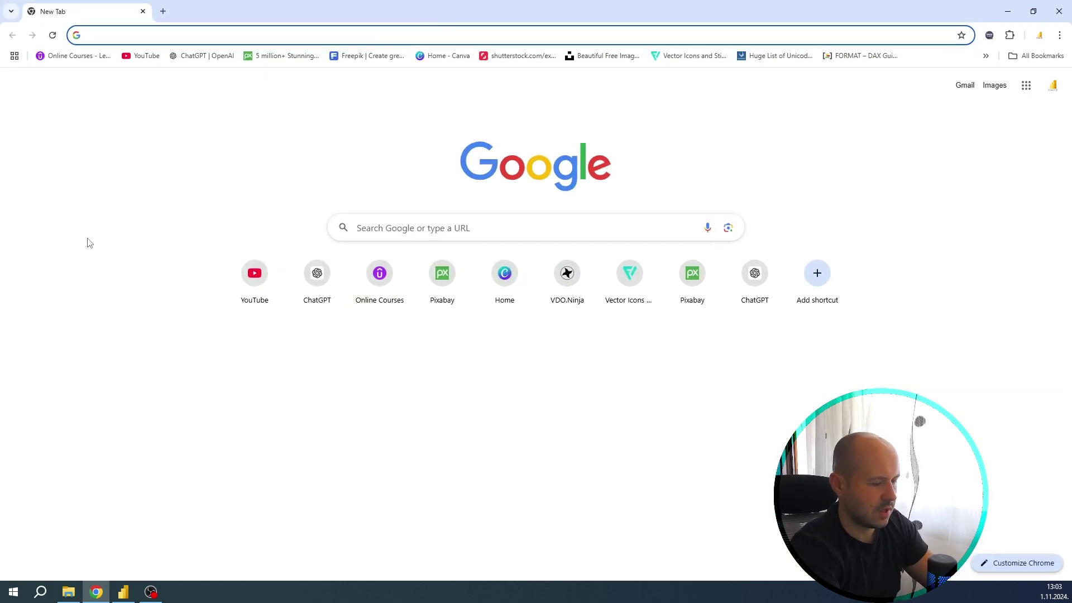
pyautogui.write('kerry kolo')
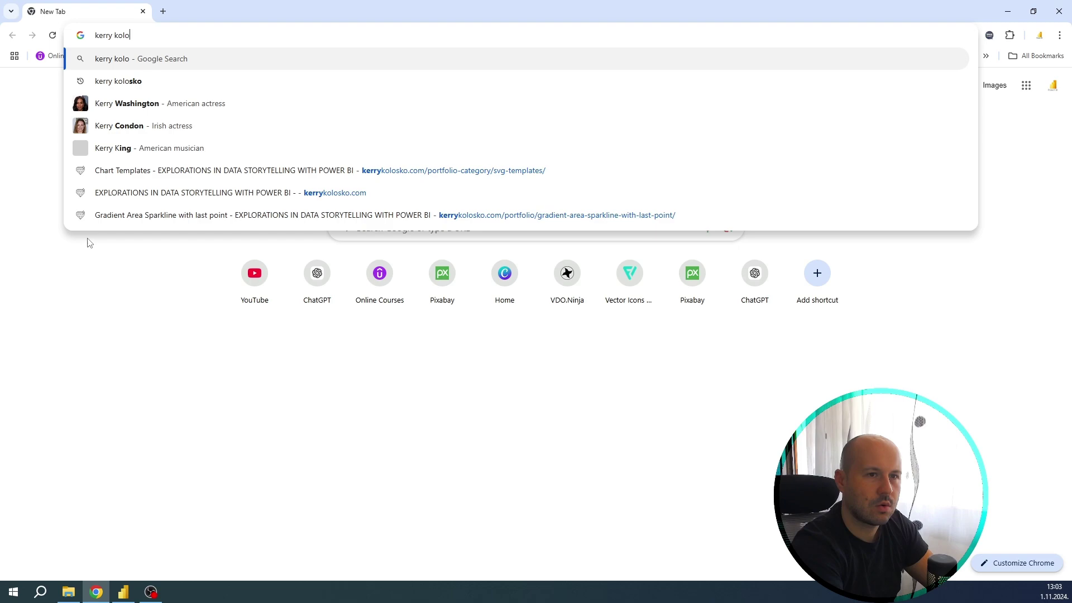
pyautogui.write('sko')
pyautogui.press('Return')
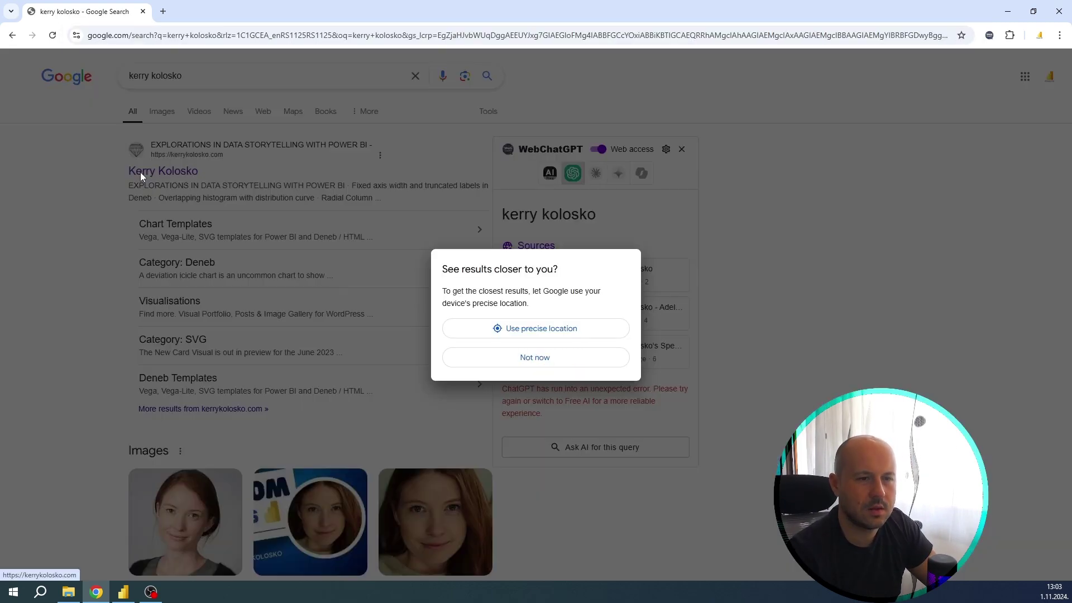
pyautogui.click(575, 359)
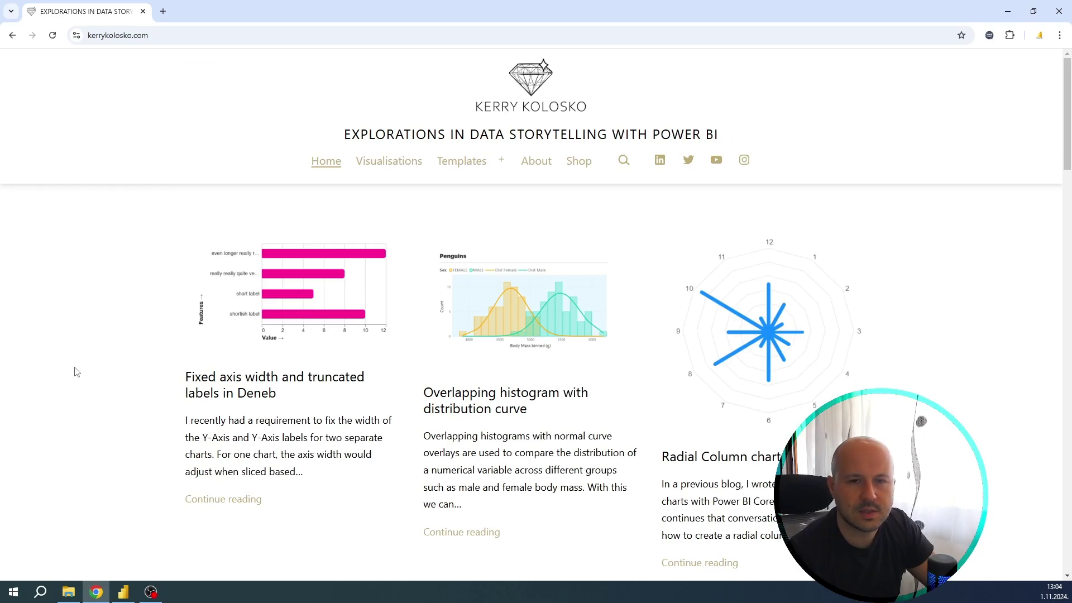
# - From Templates > Deneb Templates, scroll the gallery and open Gradient Area with Brush Labels
pyautogui.moveTo(473, 163)
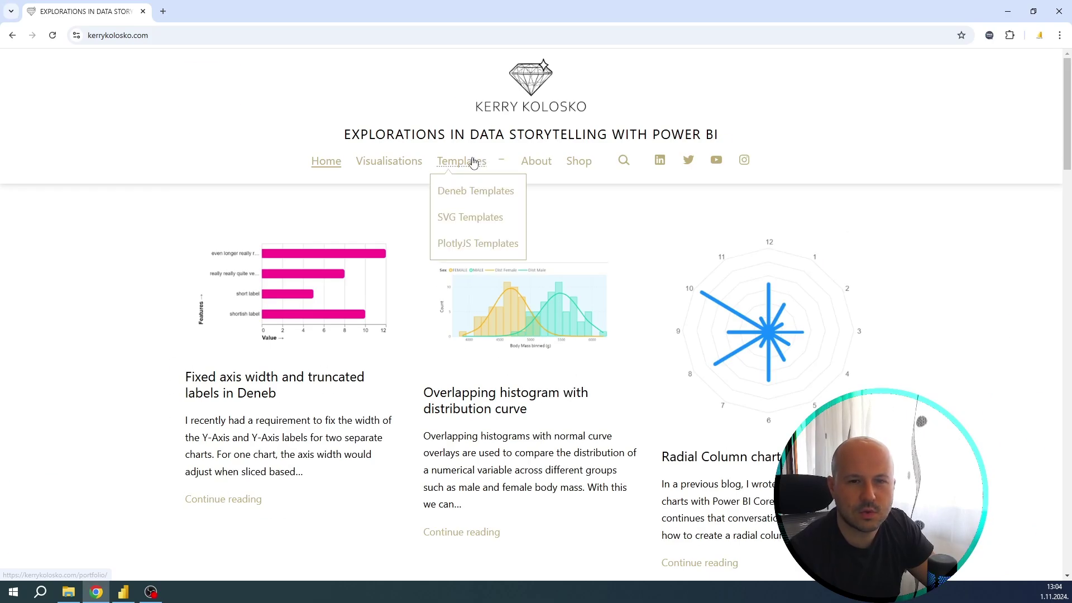
pyautogui.click(446, 192)
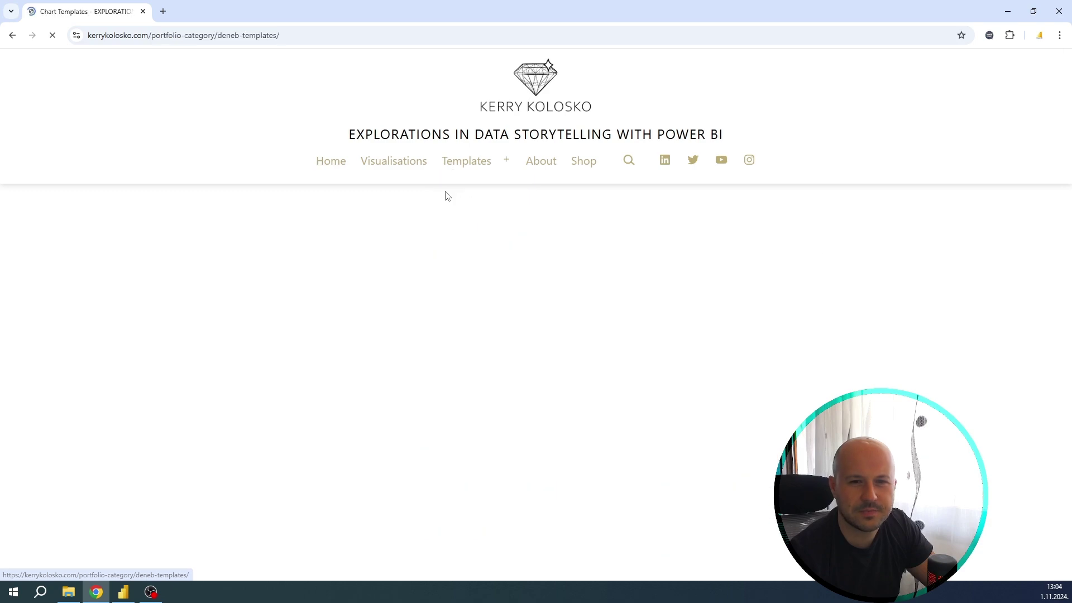
pyautogui.scroll(-6, 428, 242)
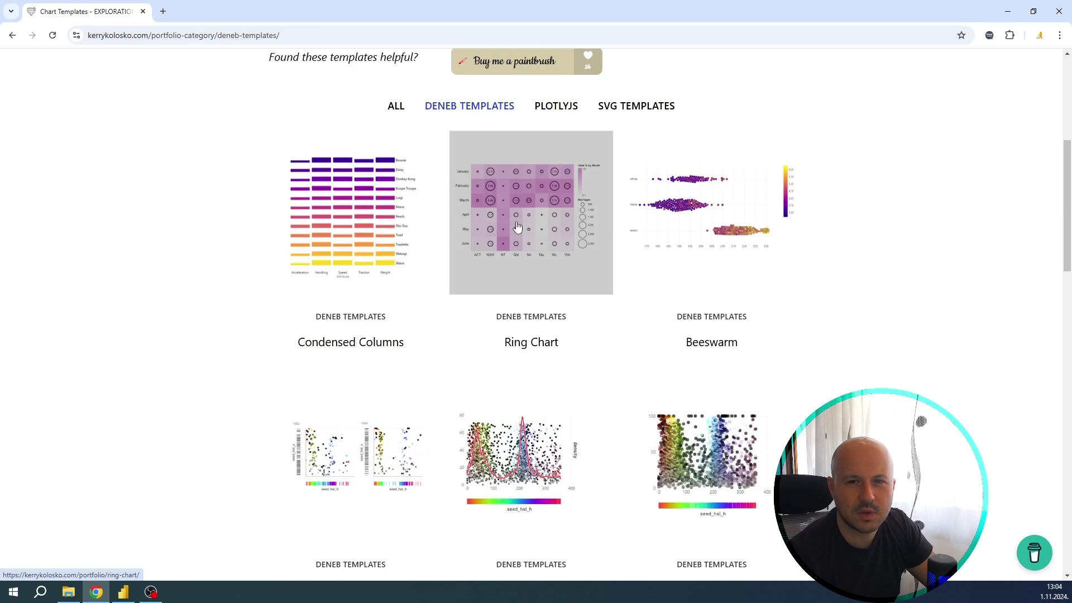
pyautogui.scroll(-3, 607, 249)
pyautogui.scroll(-4, 503, 254)
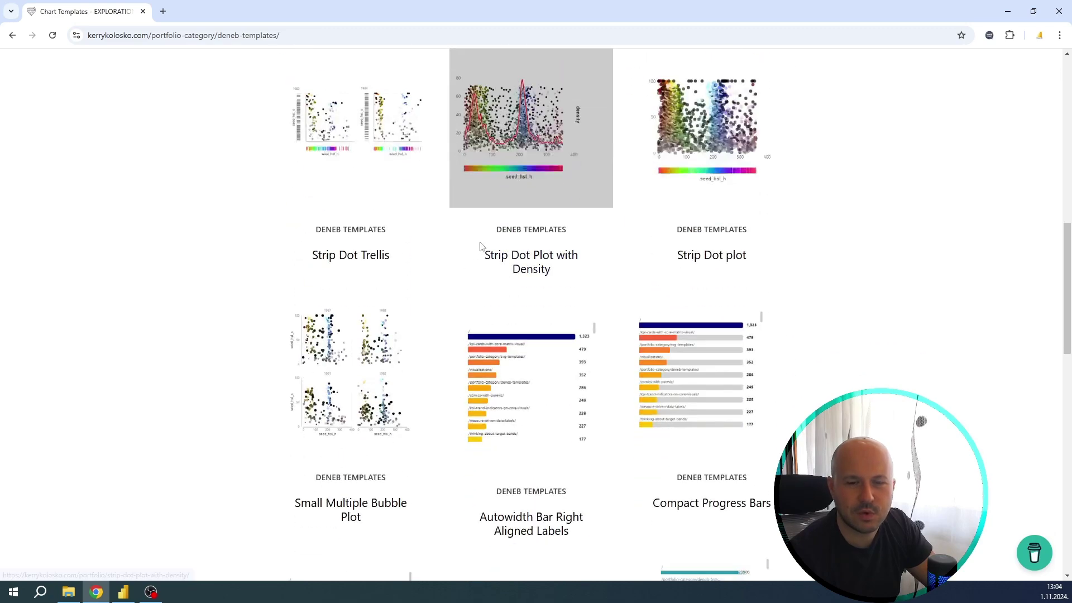
pyautogui.scroll(-10, 481, 247)
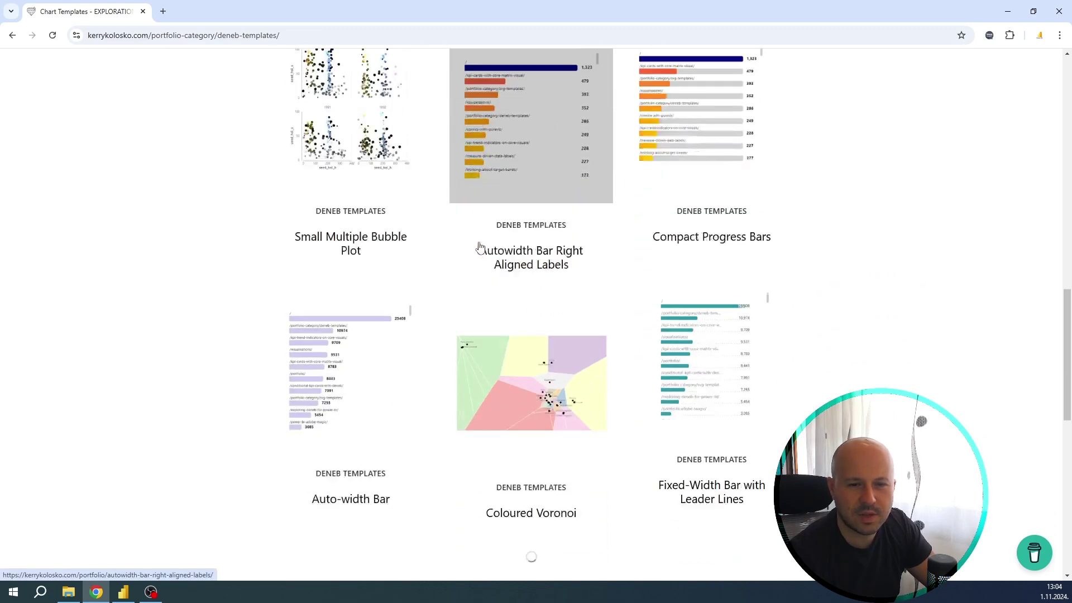
pyautogui.scroll(-8, 479, 247)
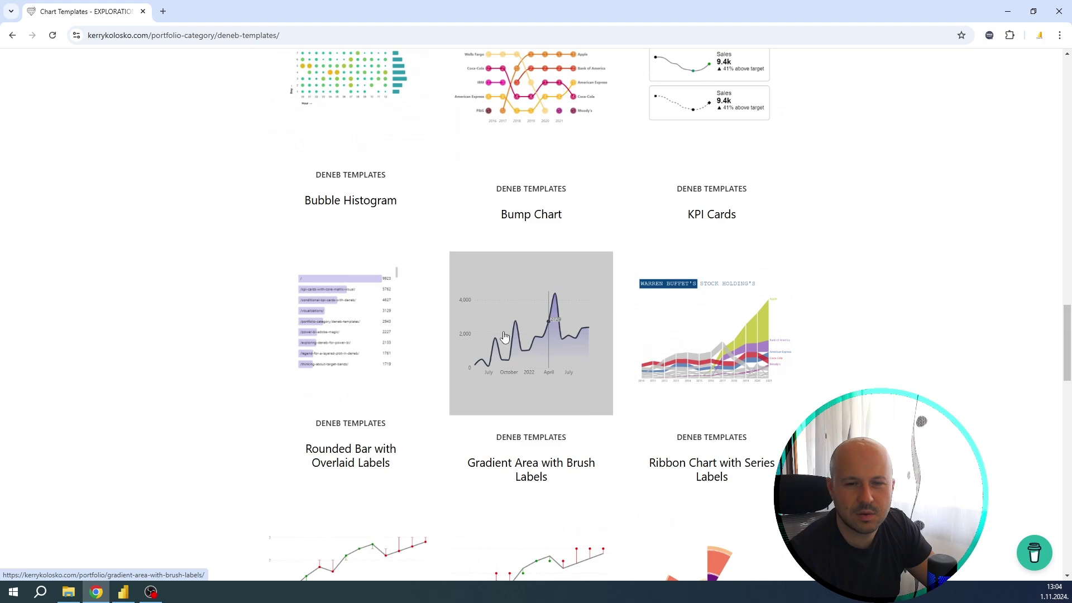
pyautogui.click(520, 316)
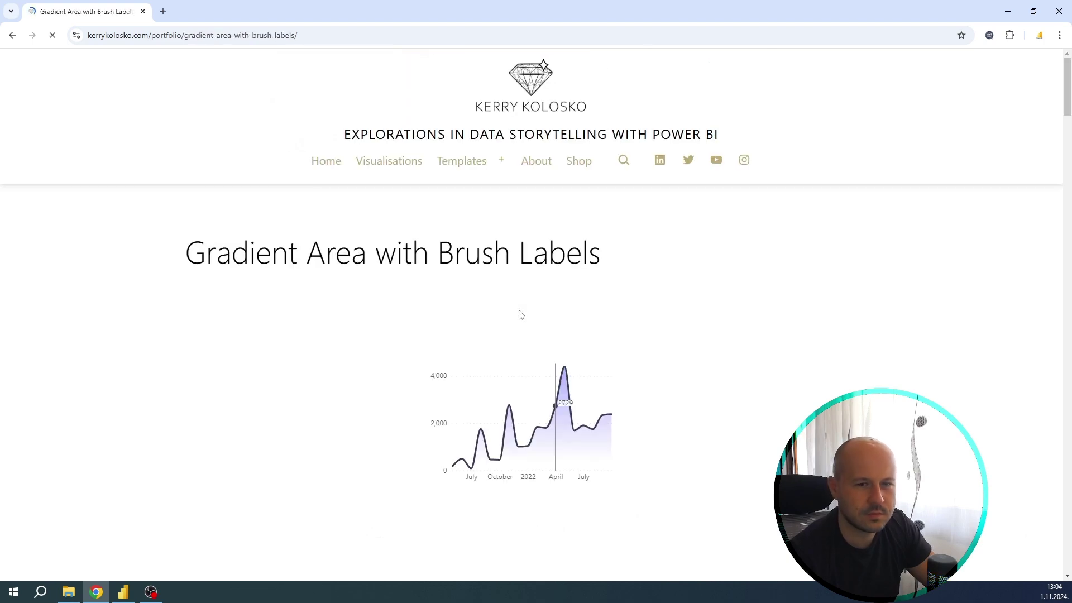
# - Copy the template's full Vega-Lite JSON spec and minimize Chrome
pyautogui.scroll(-10, 566, 322)
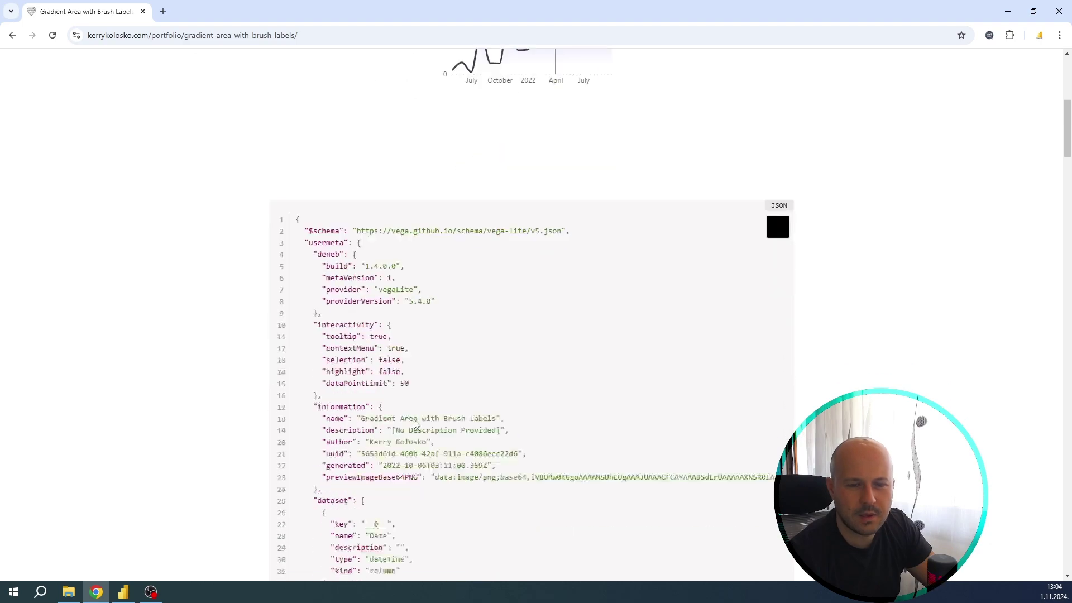
pyautogui.scroll(-15, 416, 402)
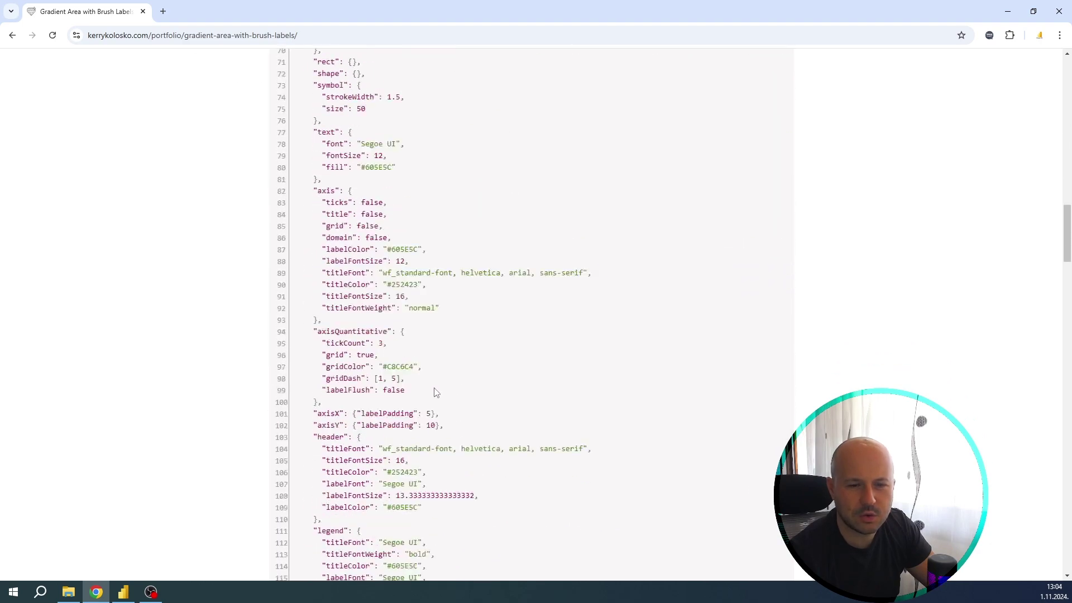
pyautogui.scroll(8, 432, 394)
pyautogui.scroll(12, 436, 392)
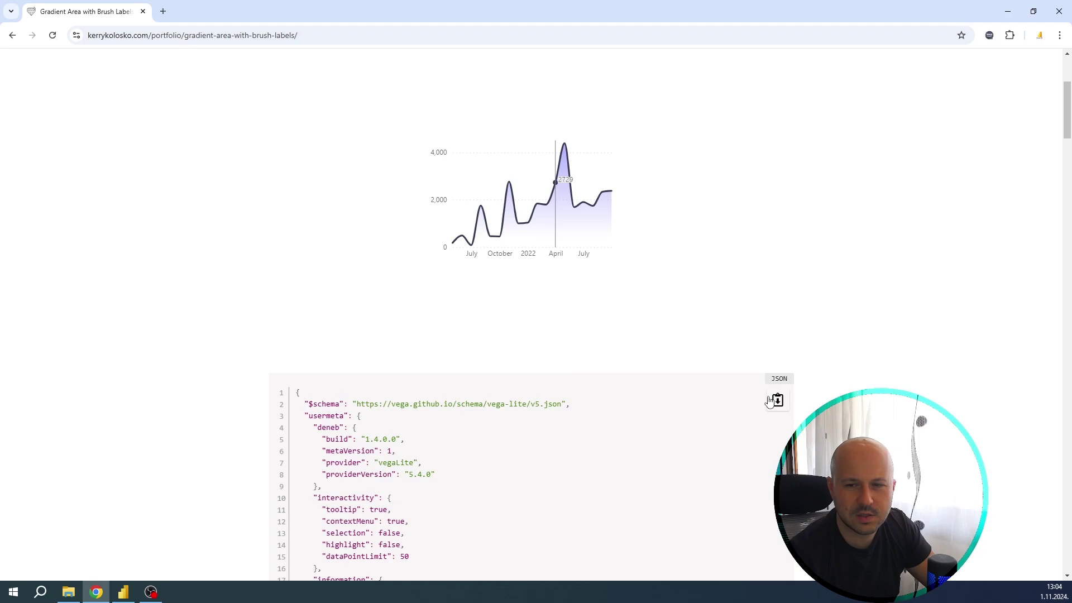
pyautogui.click(777, 400)
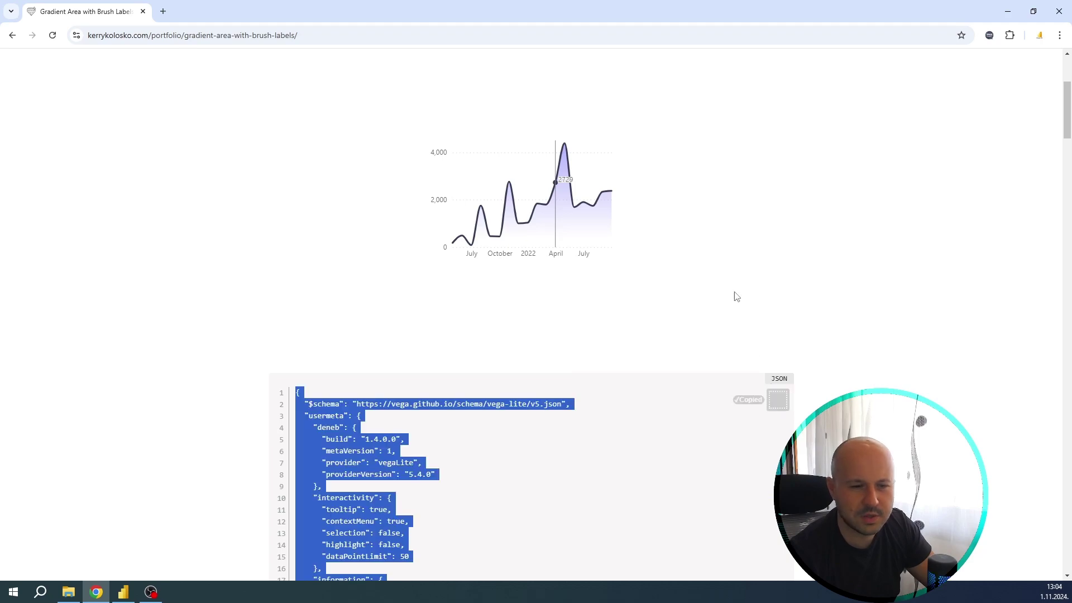
pyautogui.click(1006, 11)
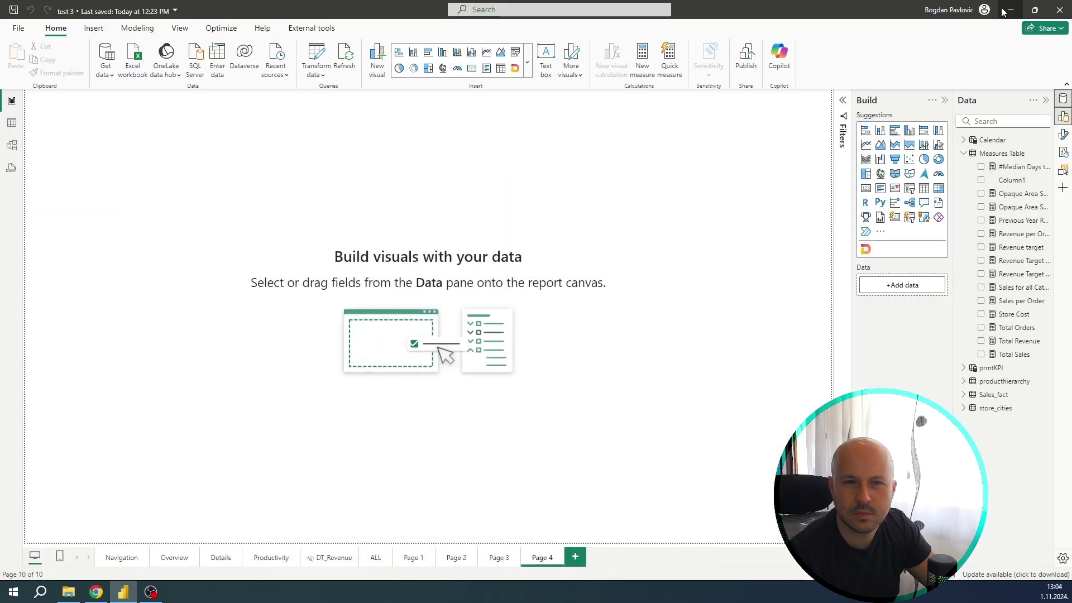
# - Minimize Power BI and create a desktop text file named Kerry Line Chart.txt
pyautogui.click(1009, 11)
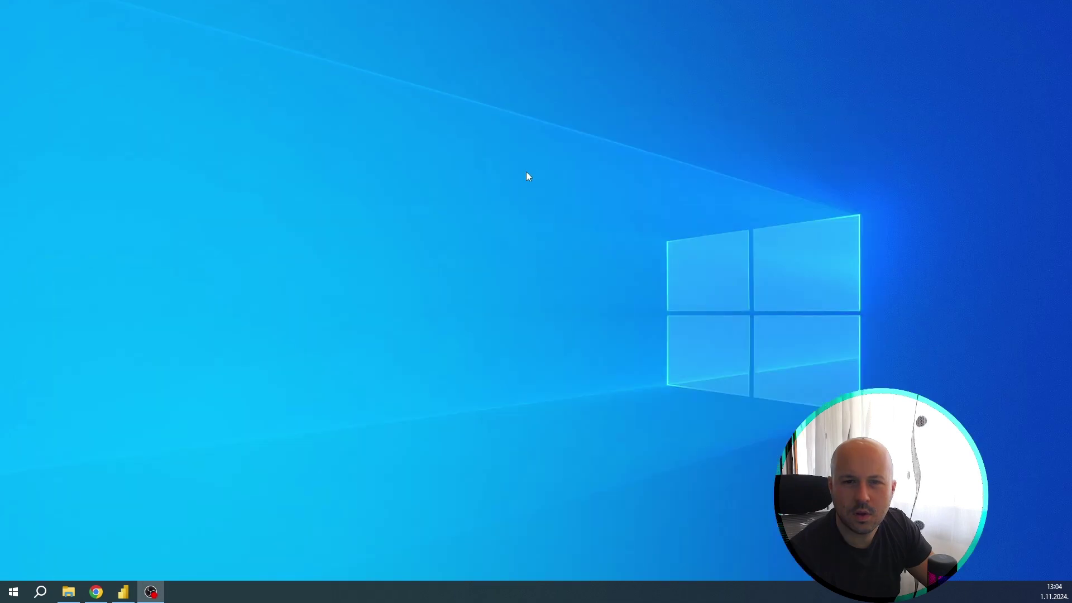
pyautogui.rightClick(539, 149)
pyautogui.moveTo(609, 243)
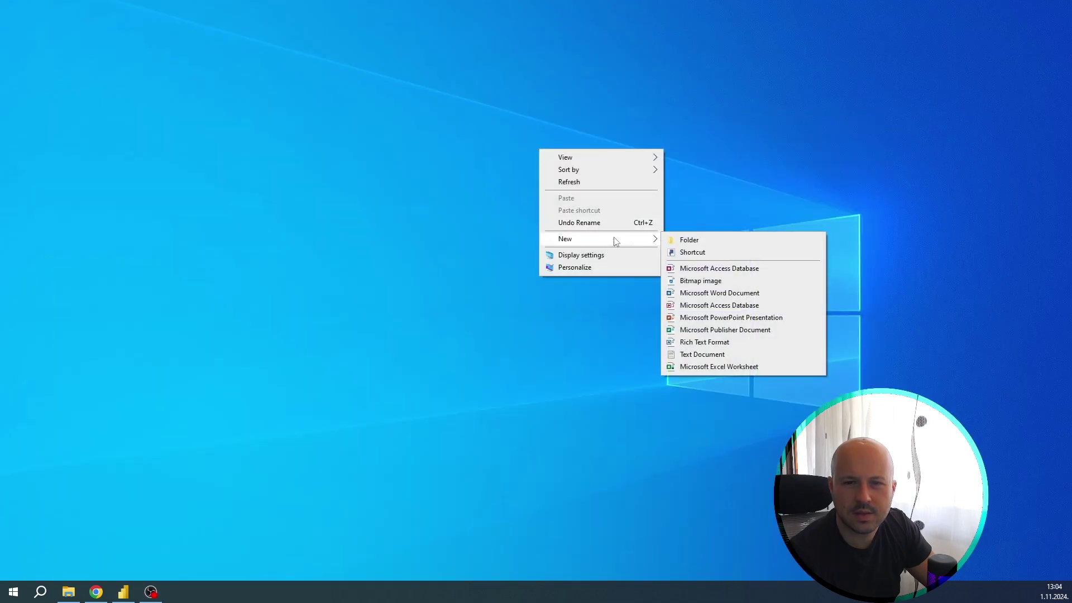
pyautogui.click(709, 355)
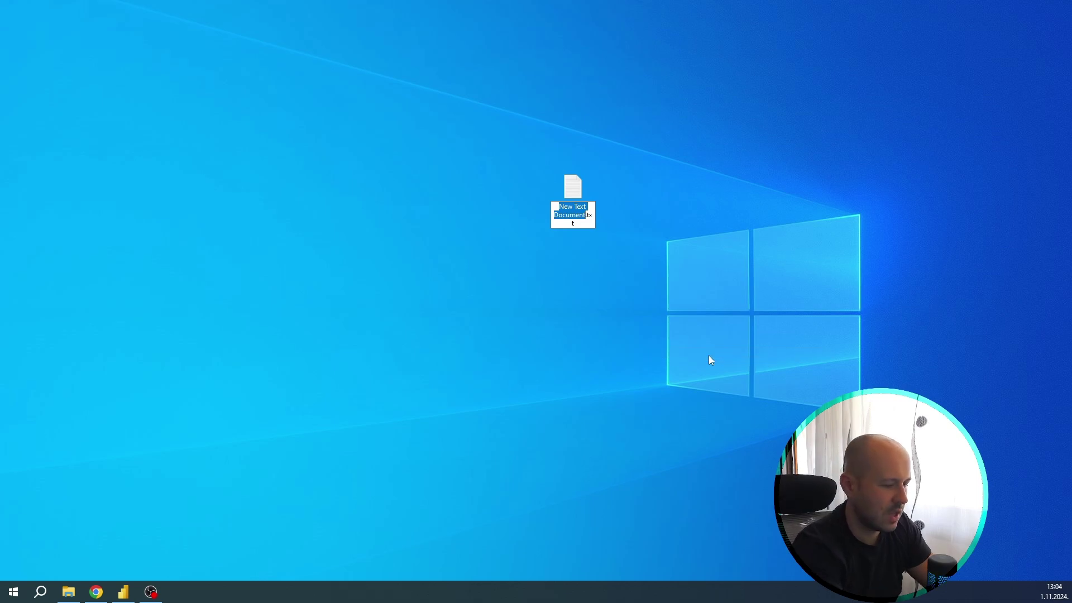
pyautogui.write('Kw')
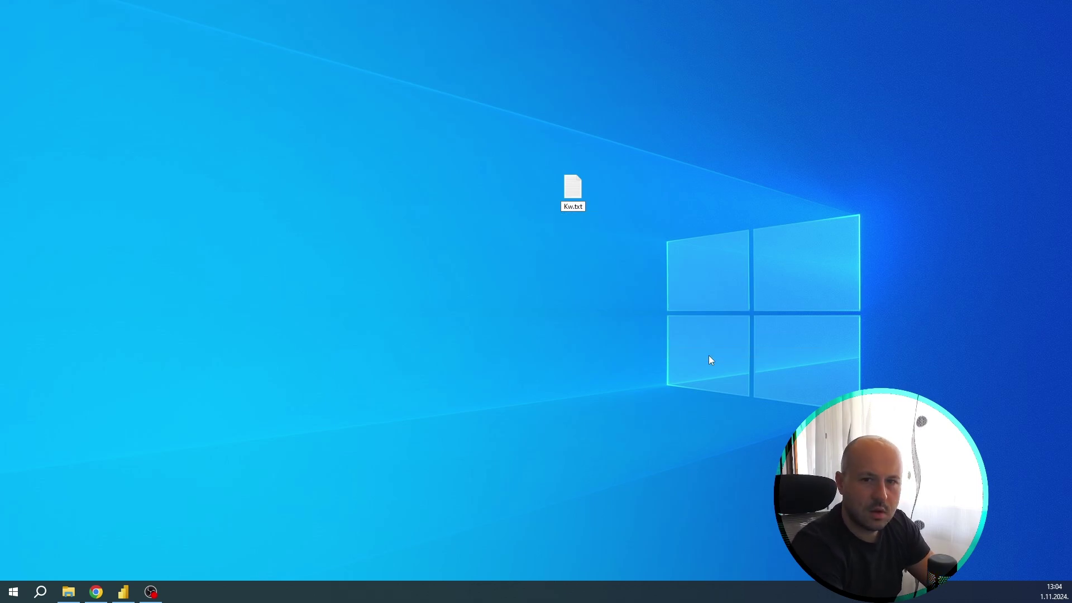
pyautogui.press('BackSpace')
pyautogui.write('erry')
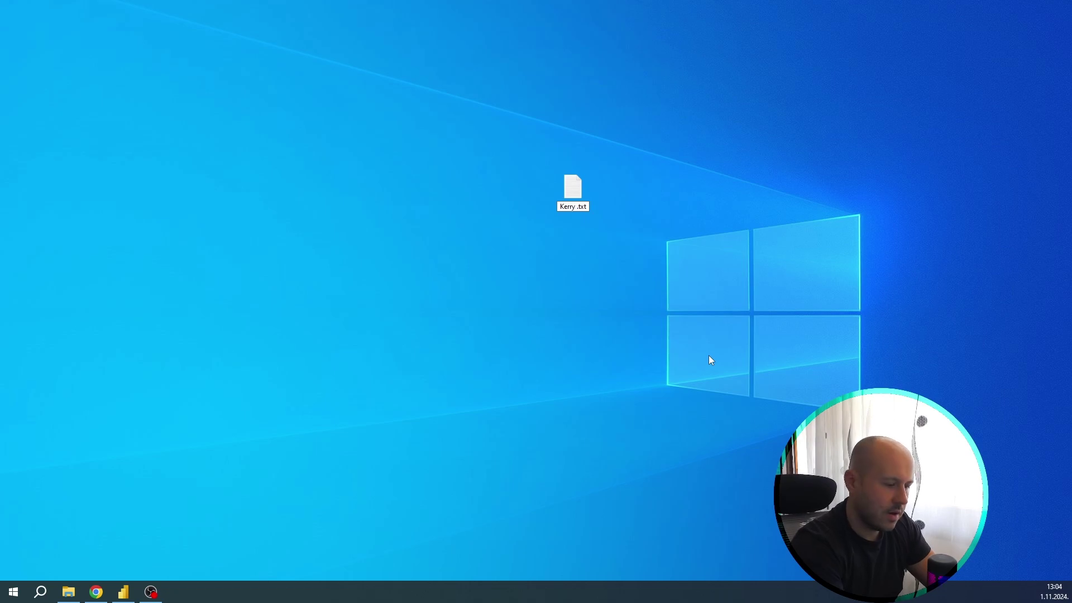
pyautogui.write(' Line C')
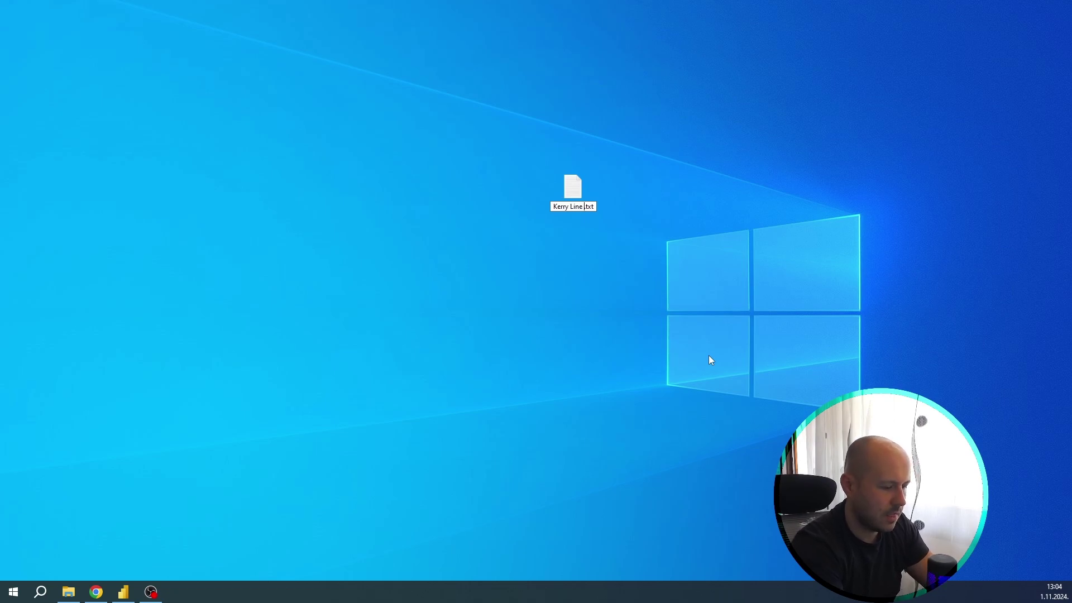
pyautogui.write('hart')
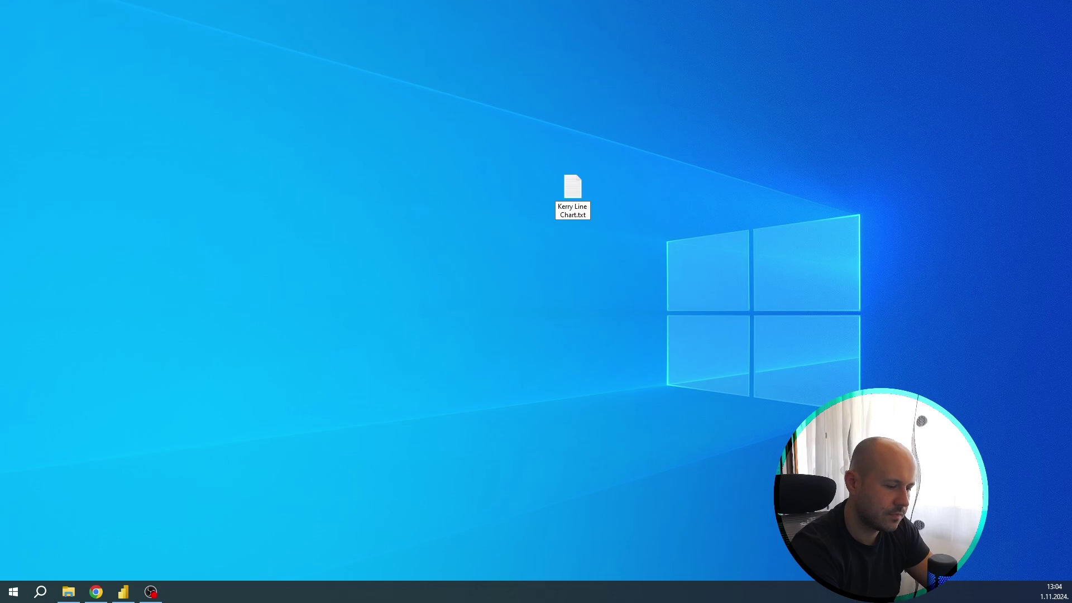
pyautogui.press('Return')
pyautogui.press('Return')
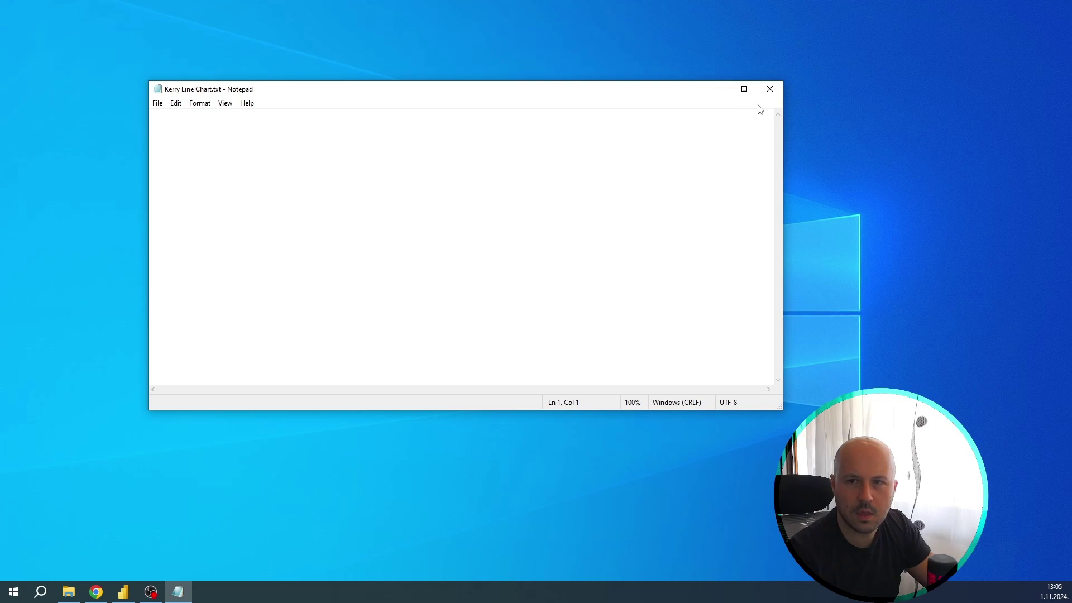
# - Paste the JSON spec into the maximized Notepad, save the file, and close Notepad
pyautogui.click(744, 89)
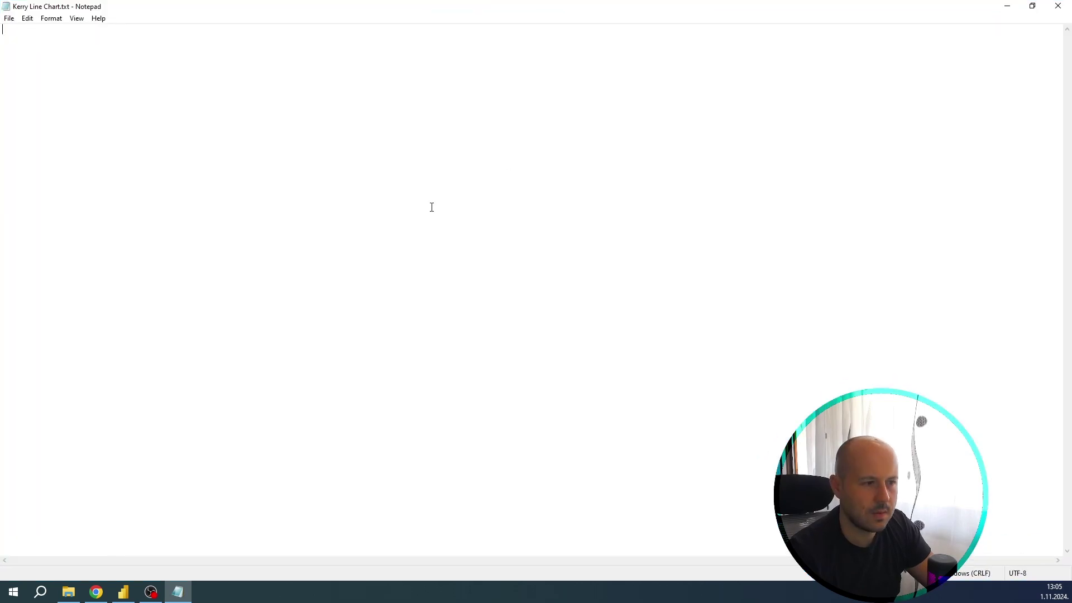
pyautogui.hotkey('ctrl', 'v')
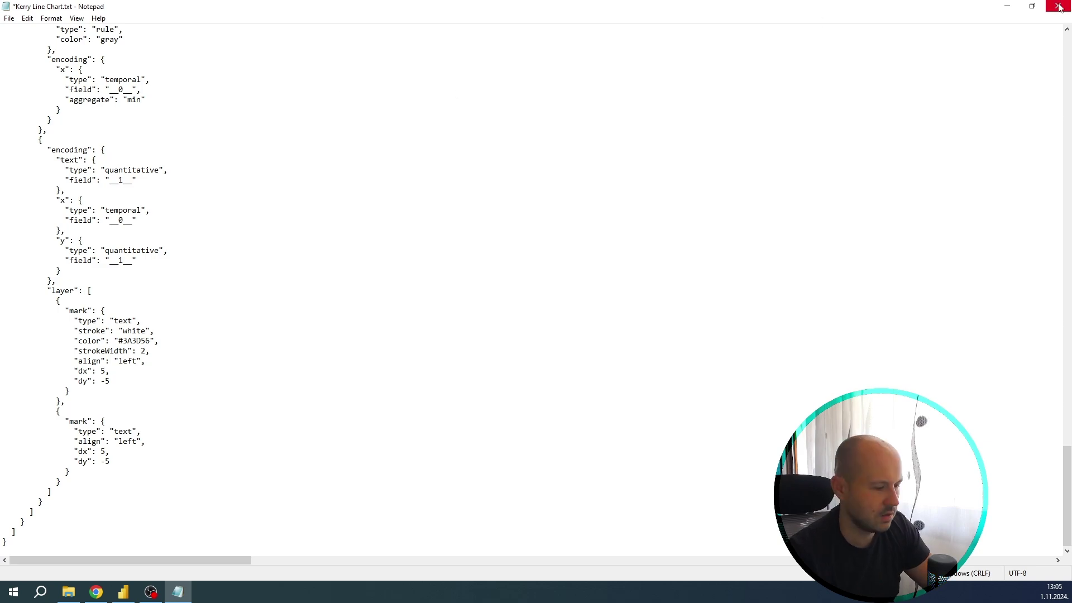
pyautogui.hotkey('ctrl', 's')
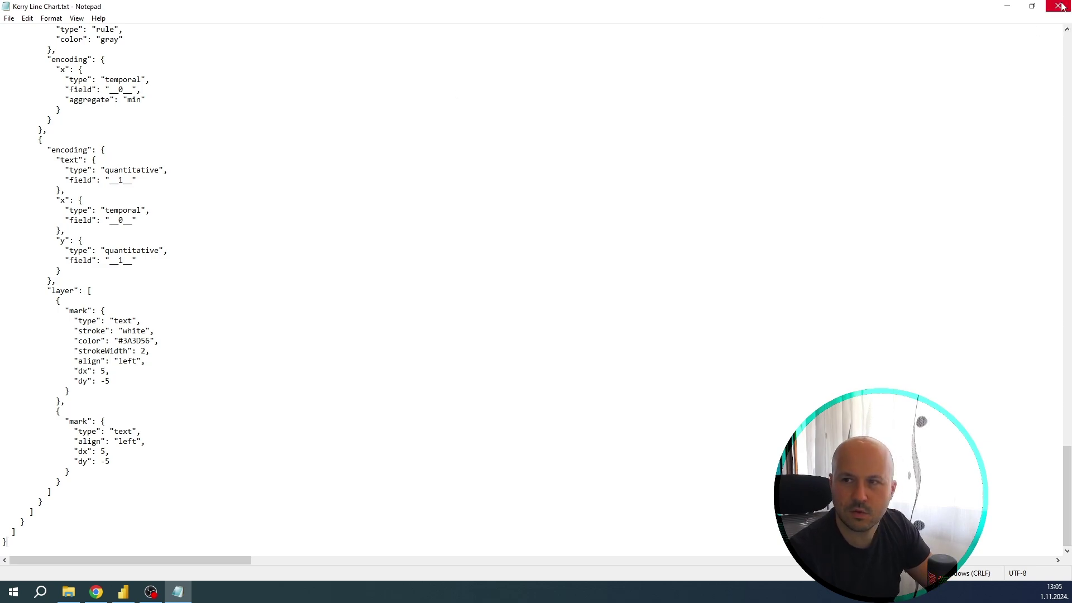
pyautogui.click(1060, 6)
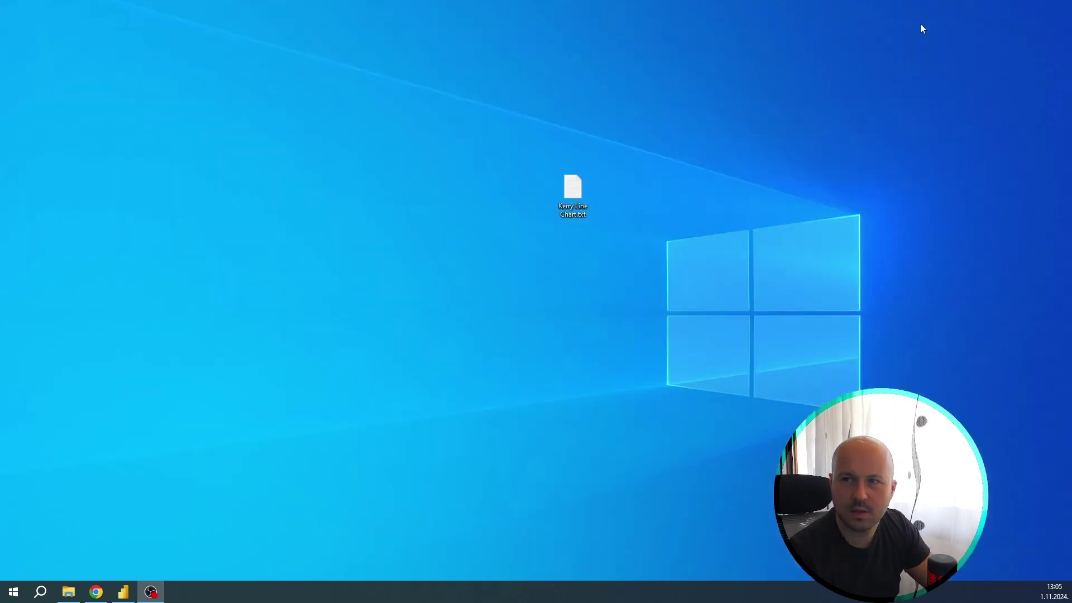
# - Rename Kerry Line Chart.txt to Kerry Line Chart.json and accept the extension change
pyautogui.rightClick(573, 184)
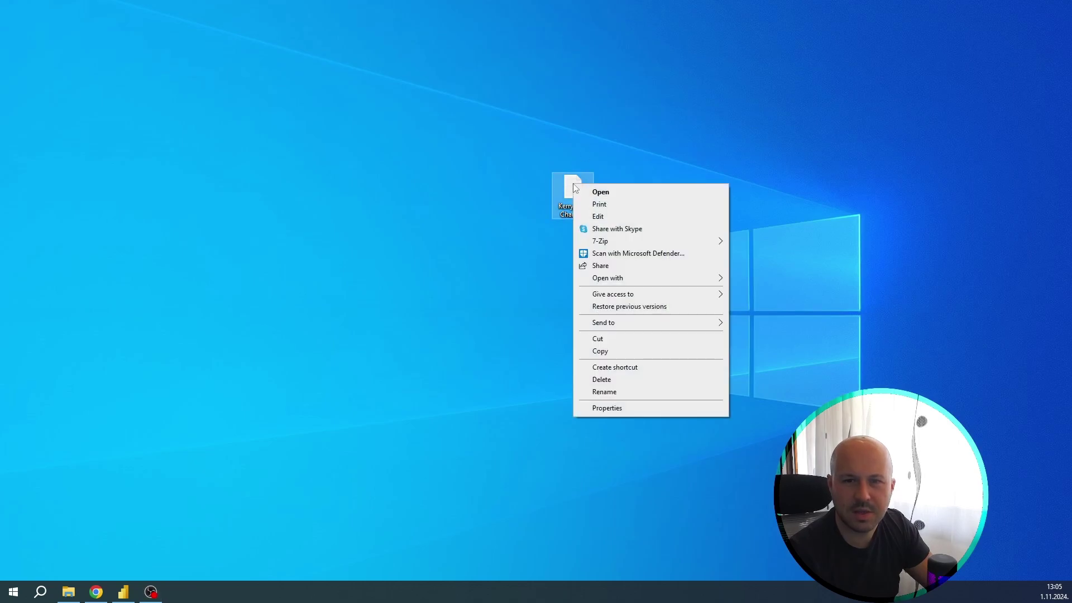
pyautogui.click(604, 392)
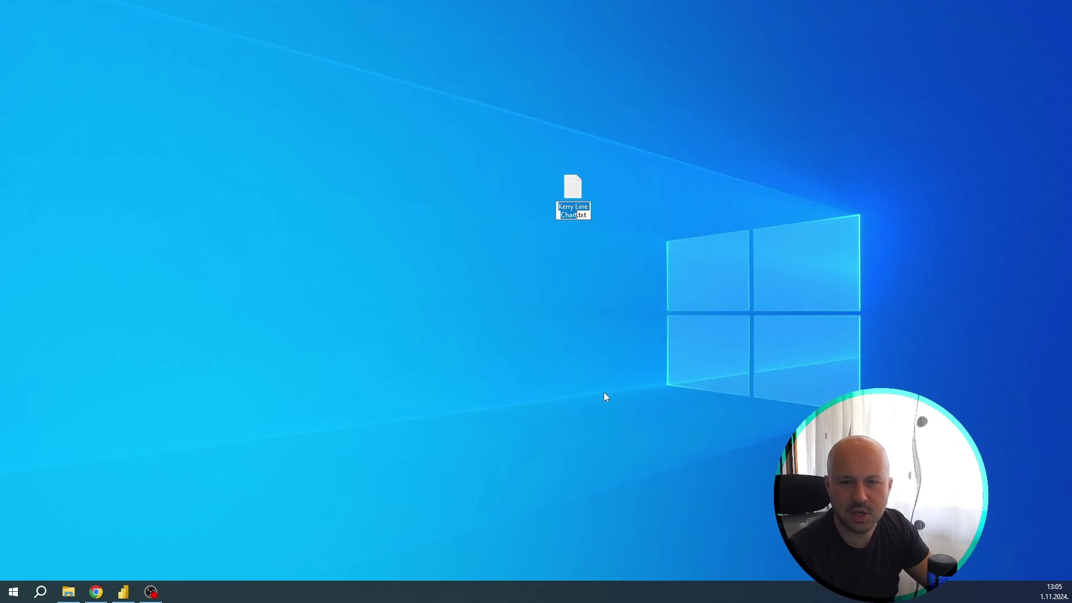
pyautogui.click(576, 214)
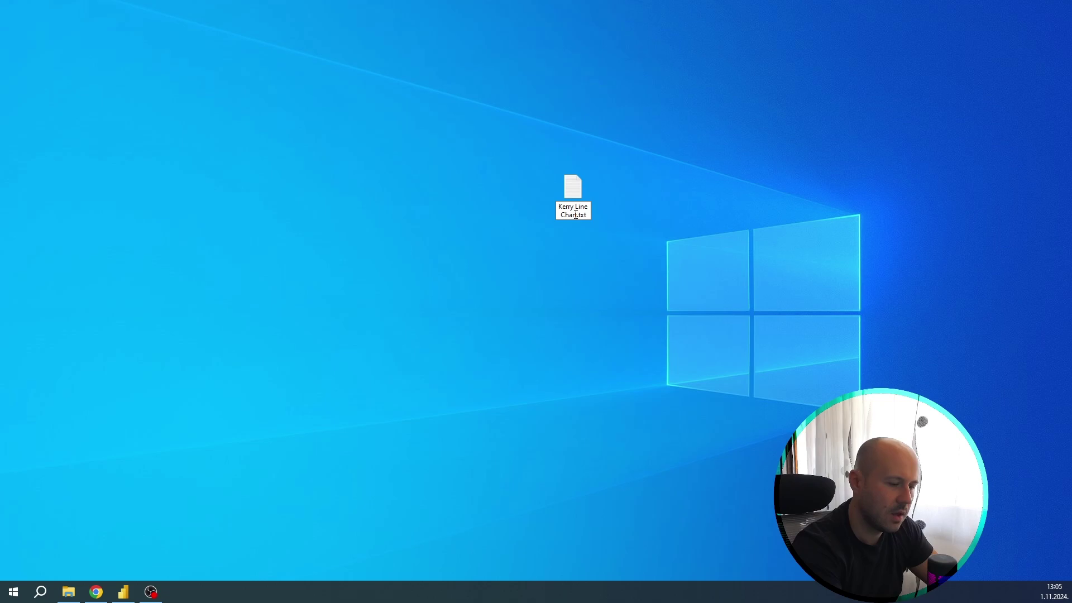
pyautogui.press('Delete')
pyautogui.press('Delete')
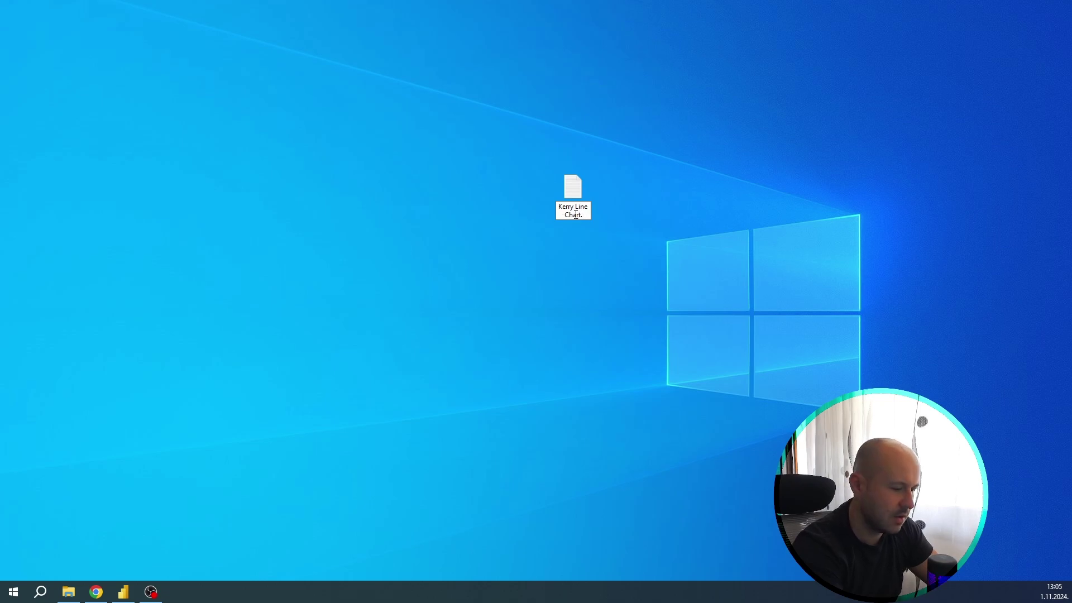
pyautogui.write('j')
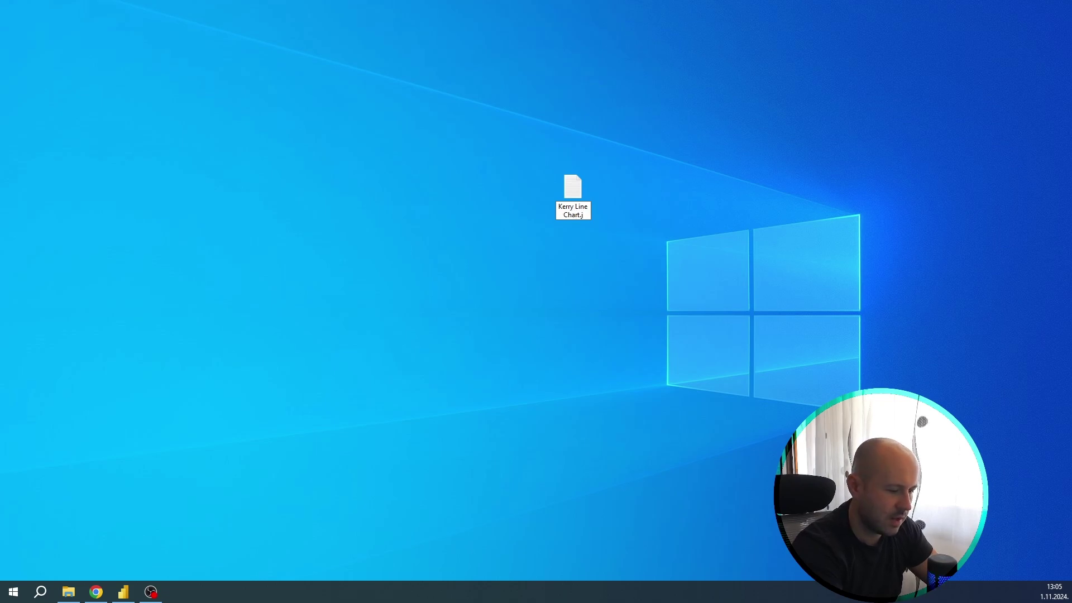
pyautogui.write('son')
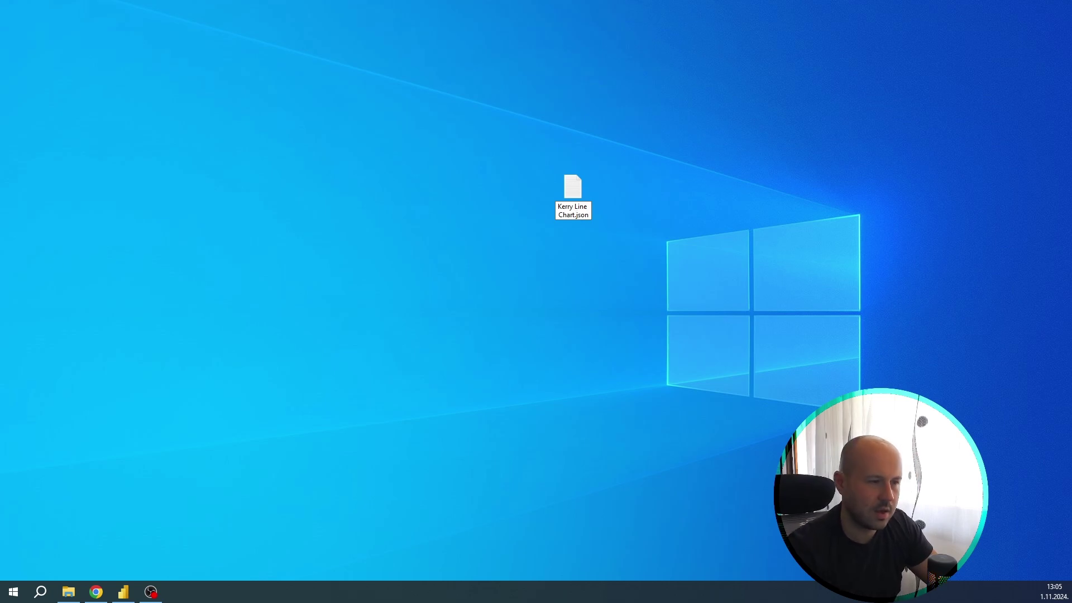
pyautogui.press('Return')
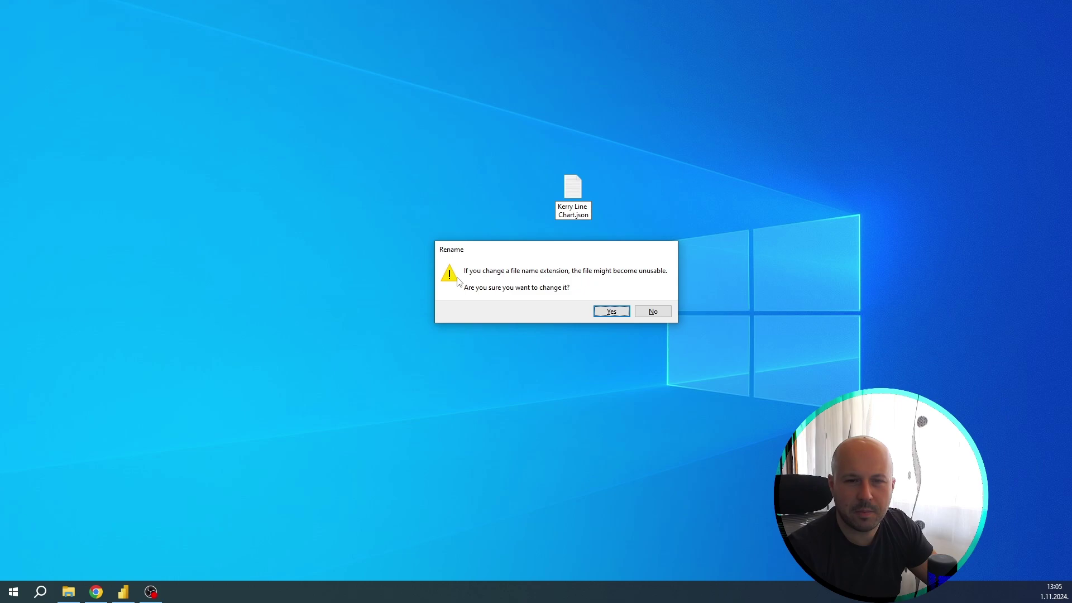
pyautogui.click(610, 311)
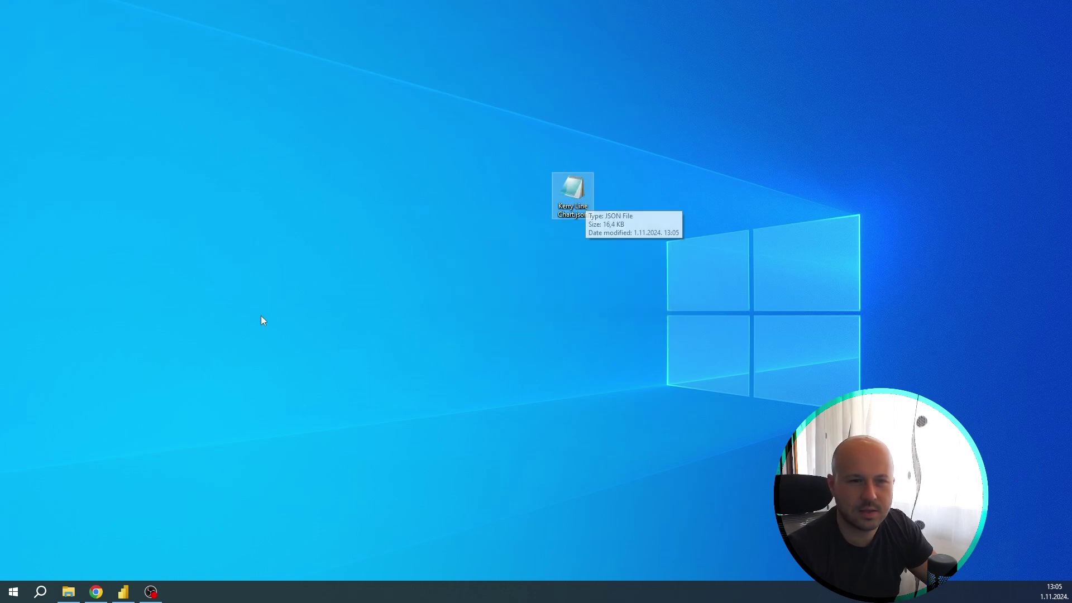
# - Back in Power BI, find 'deneb' under Get more visuals and add it to the report
pyautogui.click(128, 593)
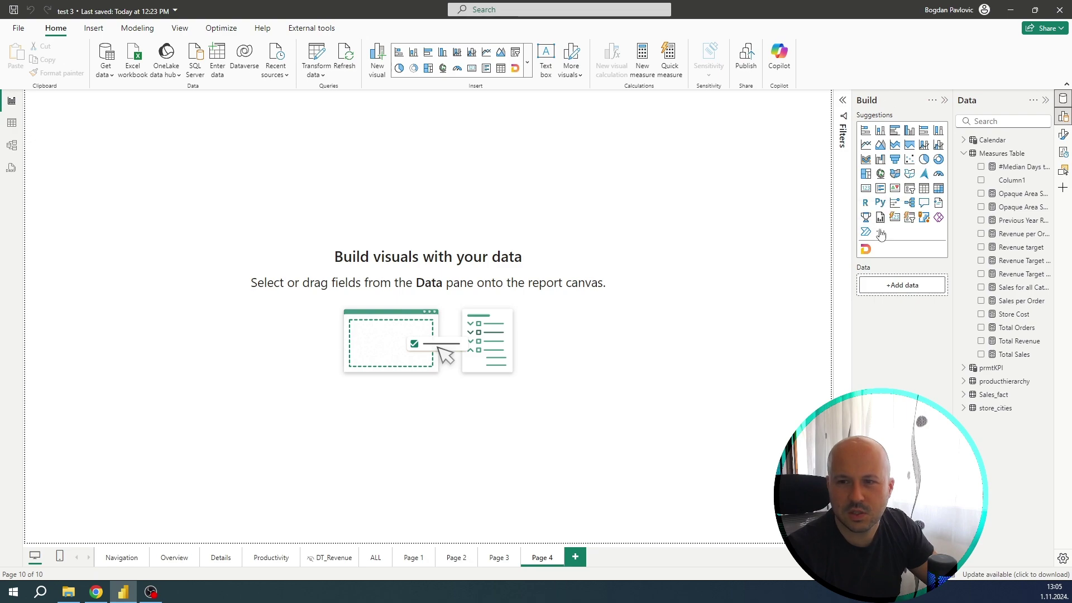
pyautogui.click(881, 234)
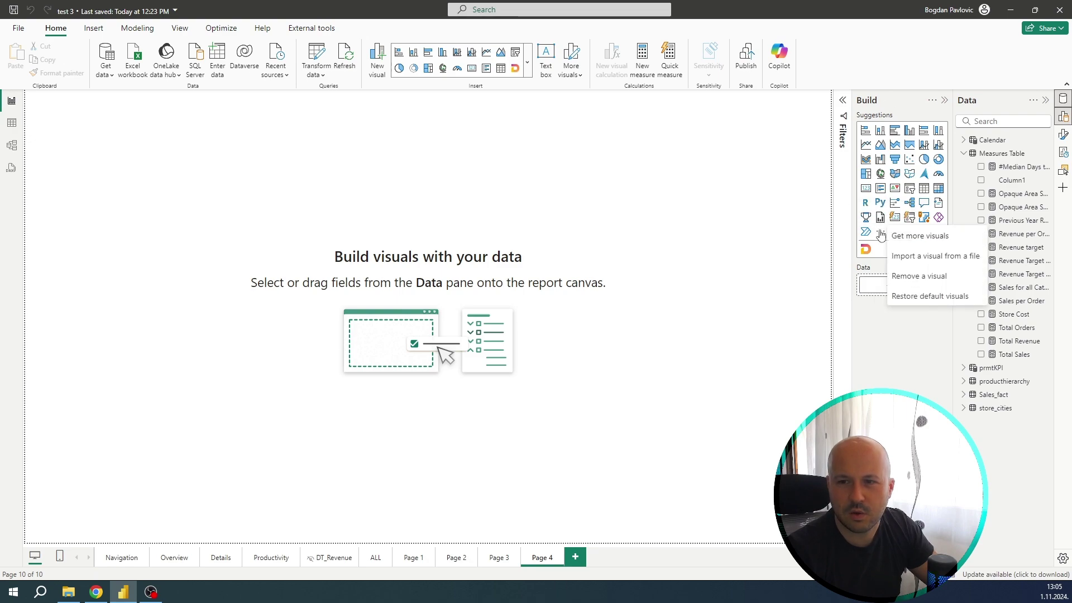
pyautogui.click(926, 236)
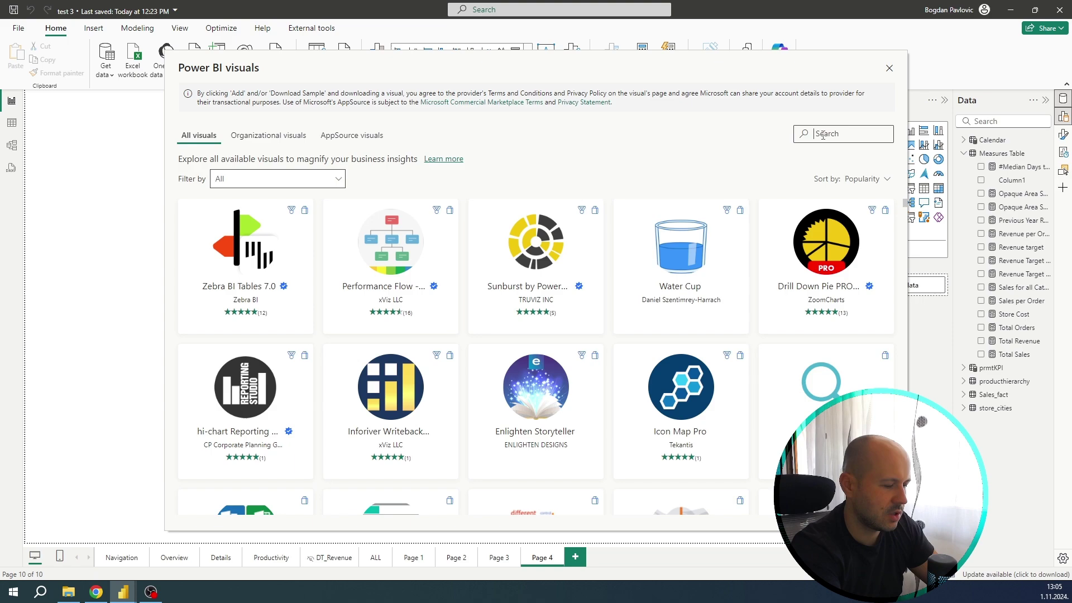
pyautogui.write('deneb')
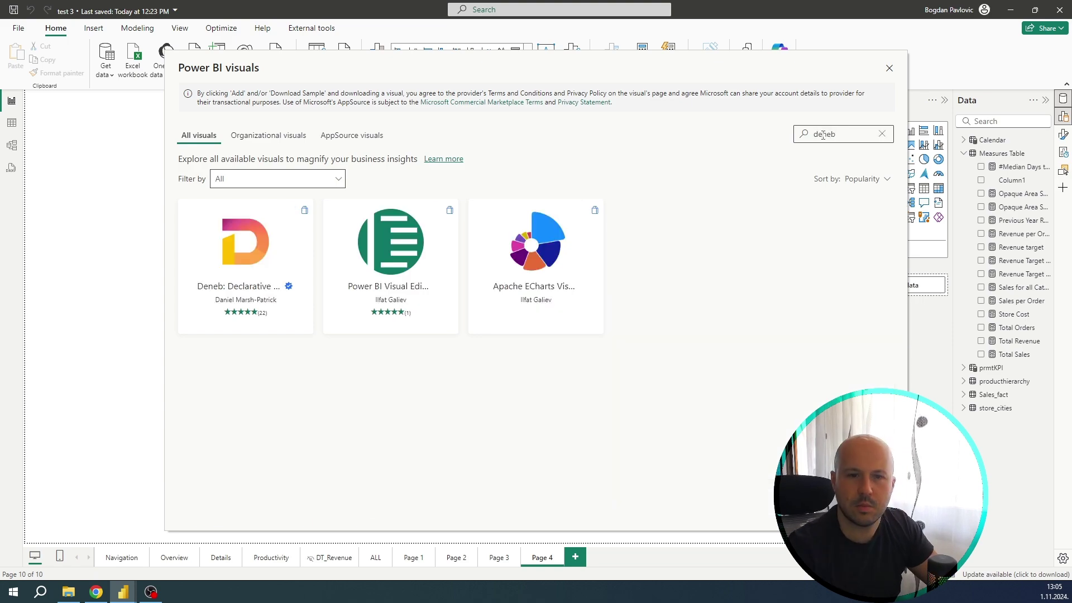
pyautogui.click(218, 243)
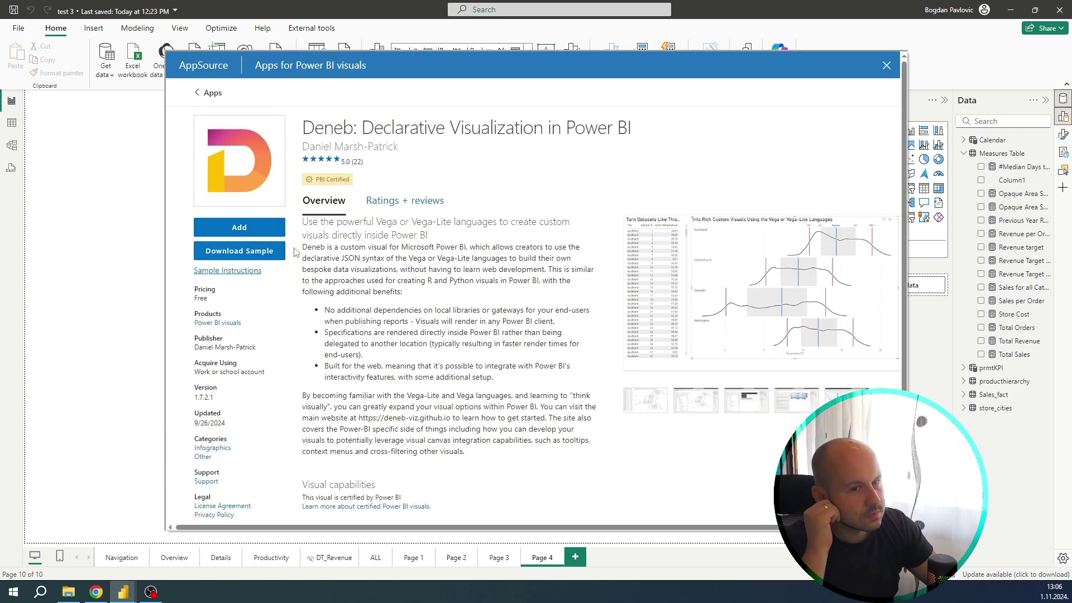
pyautogui.click(276, 230)
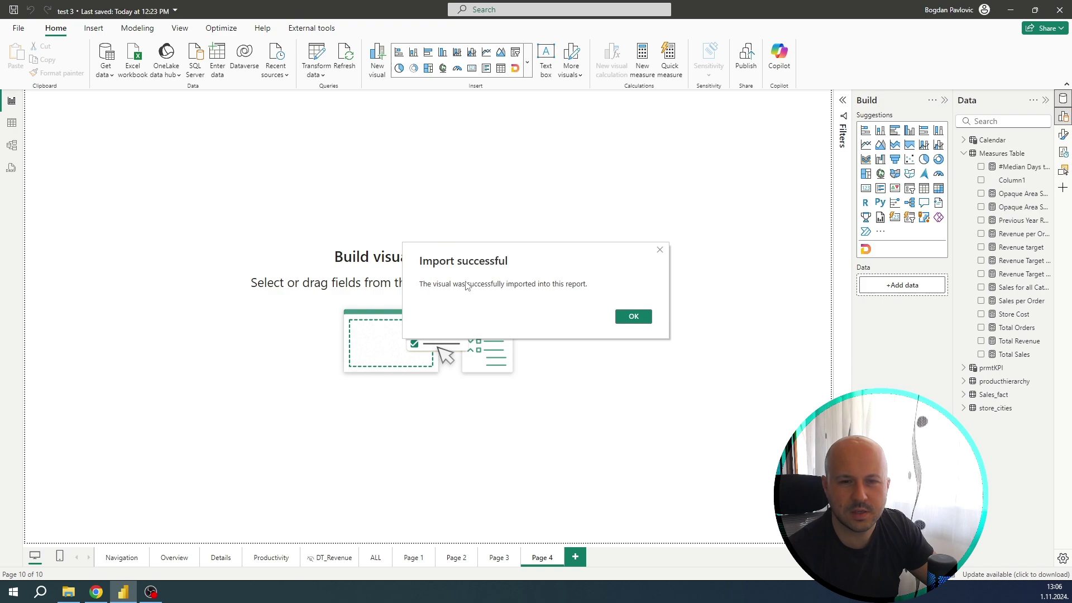
pyautogui.click(625, 320)
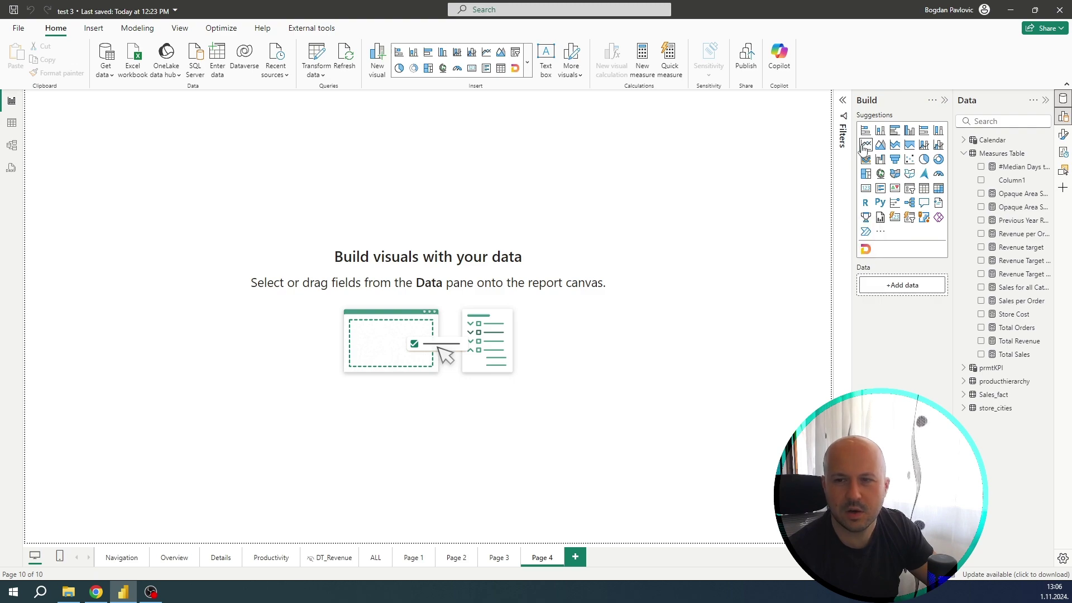
# - Insert a Deneb visual, enlarge it across the canvas, and add Month Start and Total Sales as values
pyautogui.click(866, 248)
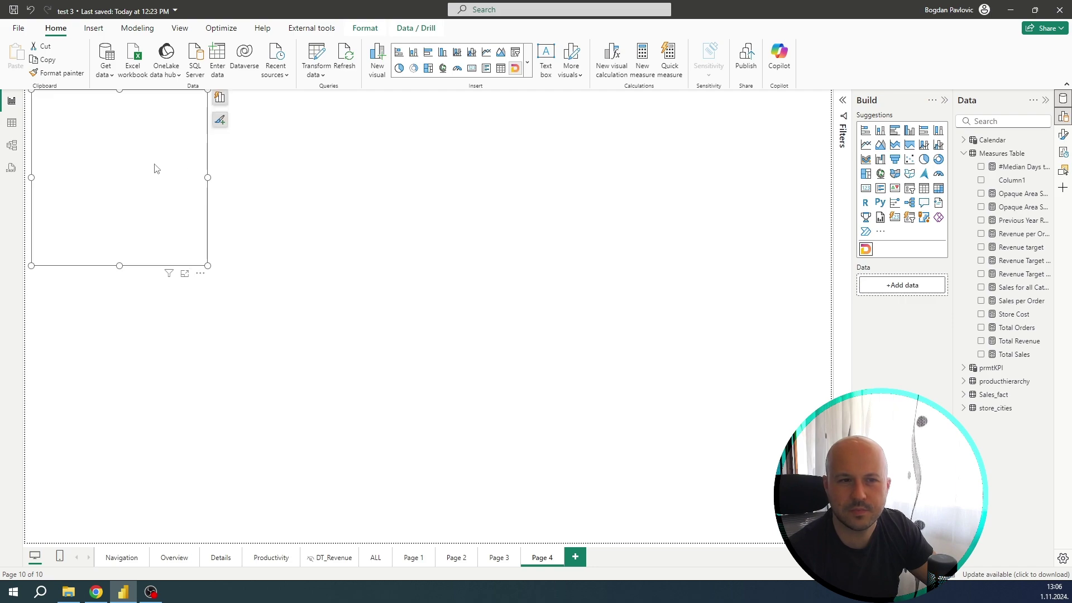
pyautogui.moveTo(210, 266); pyautogui.dragTo(758, 448)
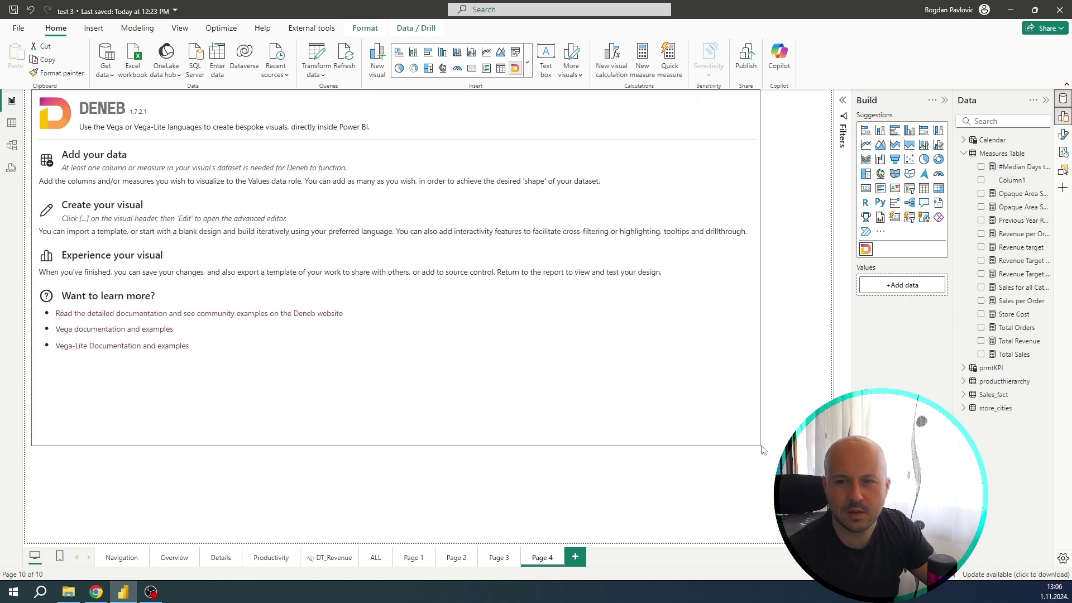
pyautogui.click(1014, 121)
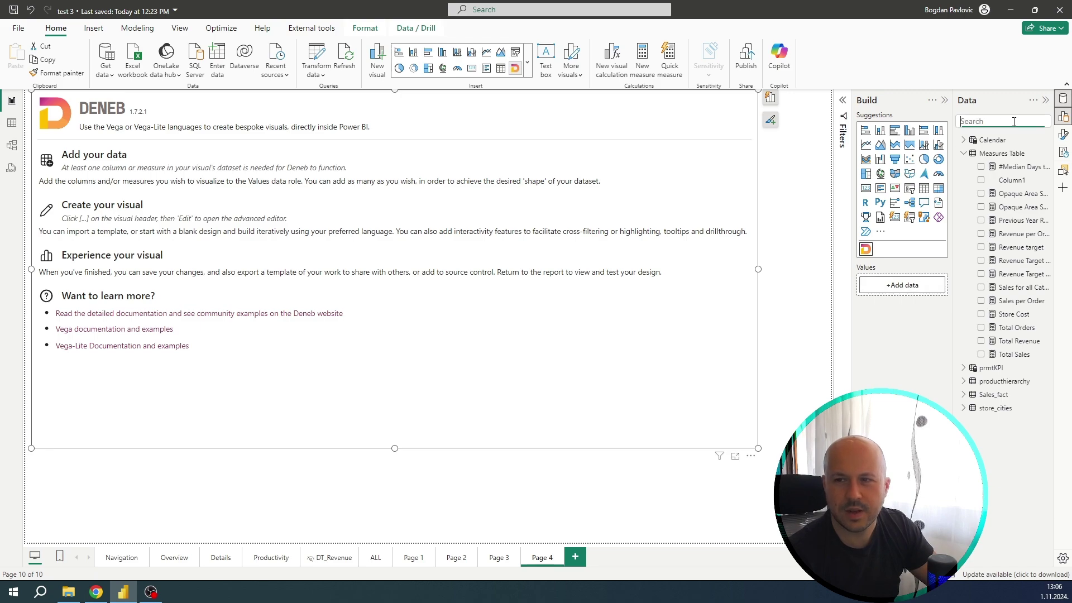
pyautogui.write('month')
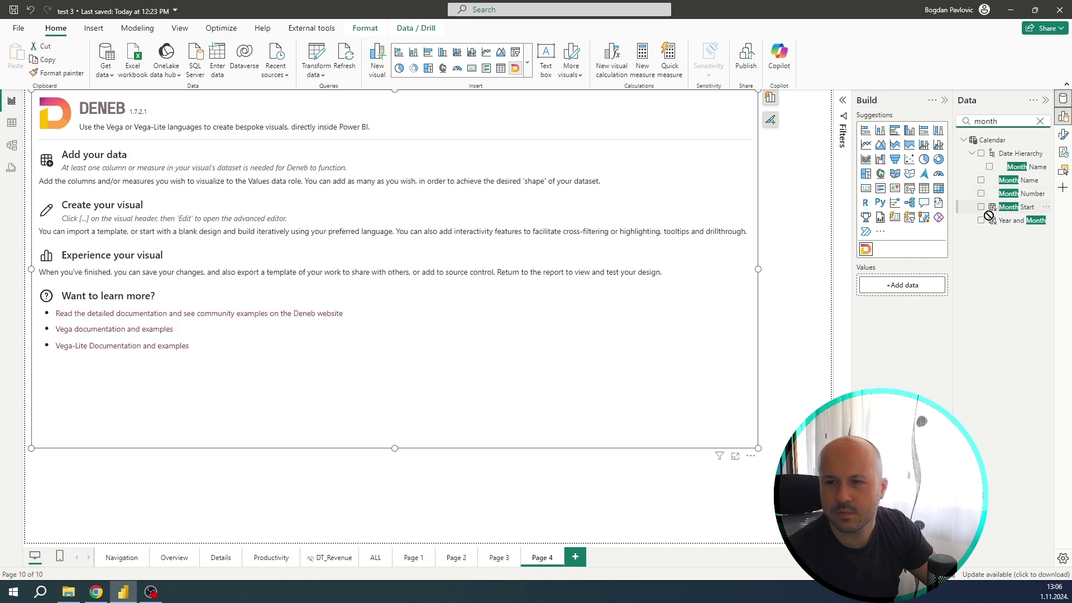
pyautogui.moveTo(1003, 207); pyautogui.dragTo(906, 286)
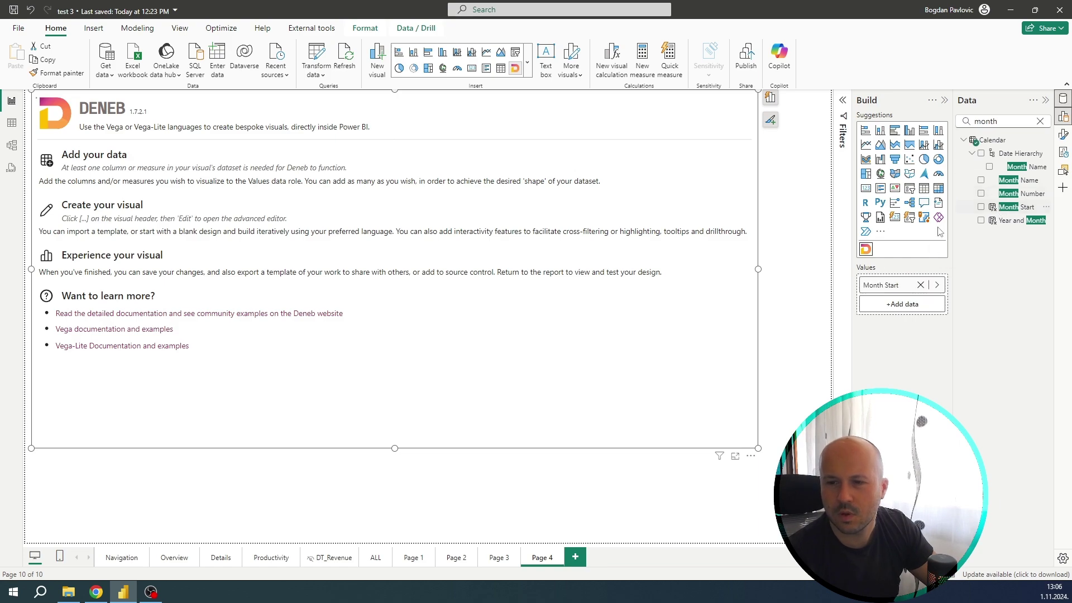
pyautogui.click(1040, 122)
pyautogui.write('total')
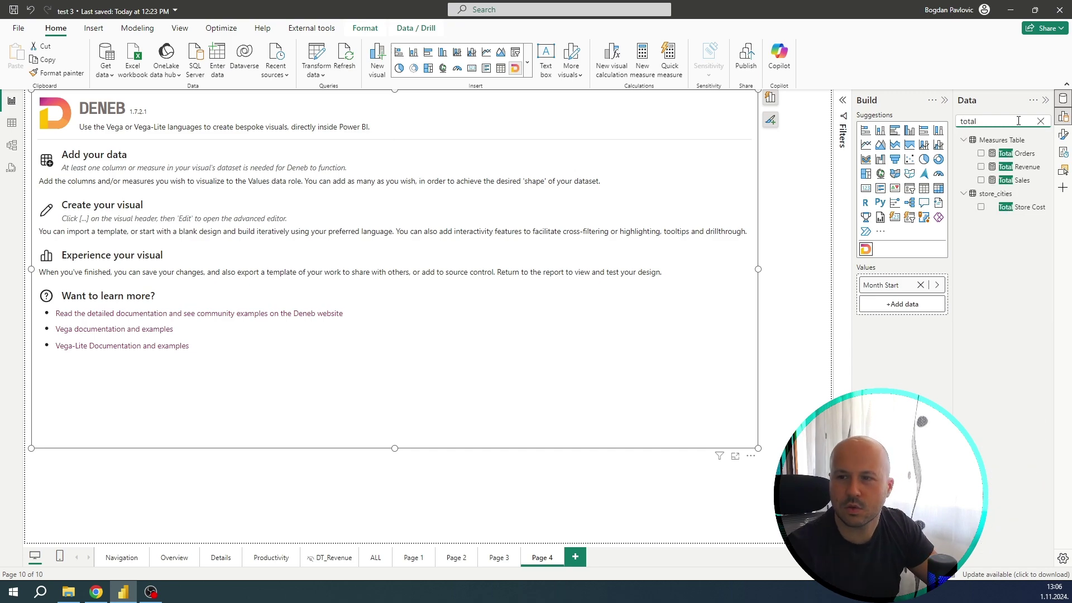
pyautogui.moveTo(1003, 180); pyautogui.dragTo(874, 308)
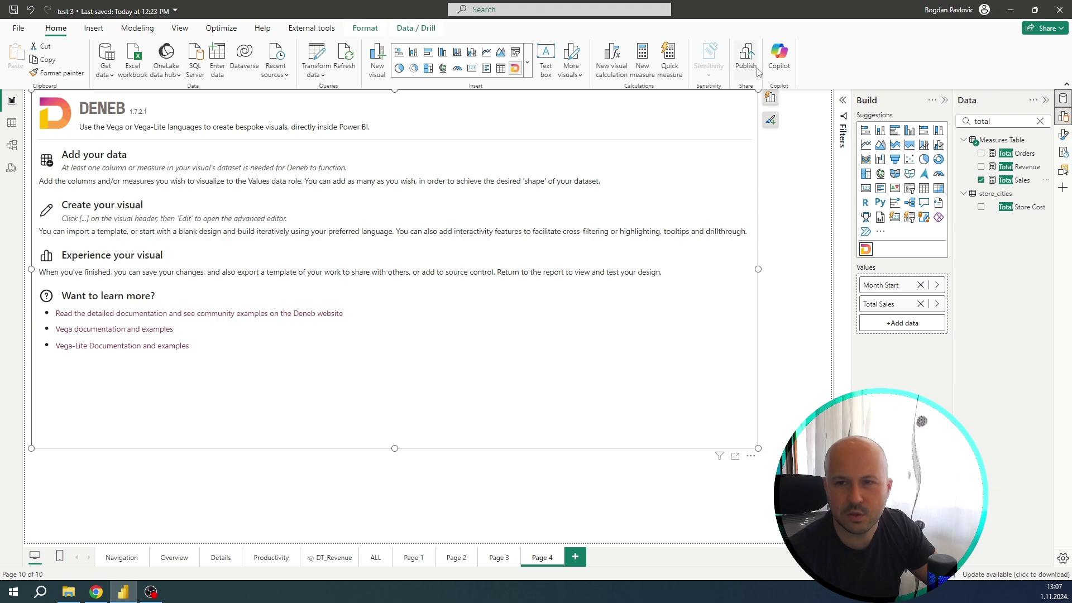
# - In Deneb's editor, import Kerry Line Chart.json, mapping Date to Month Start and Value to Total Sales
pyautogui.click(751, 457)
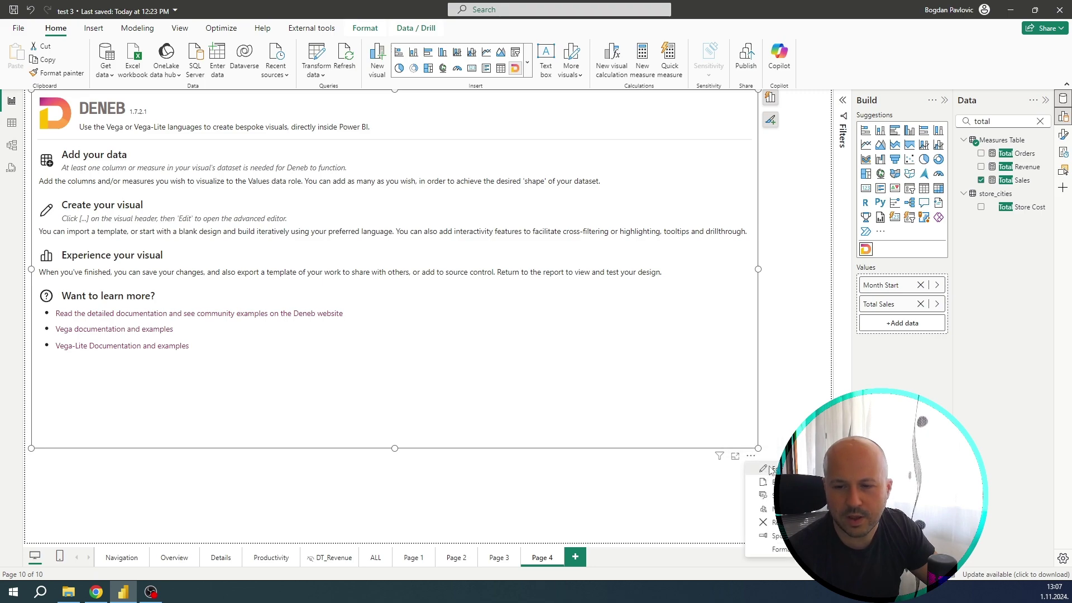
pyautogui.click(770, 469)
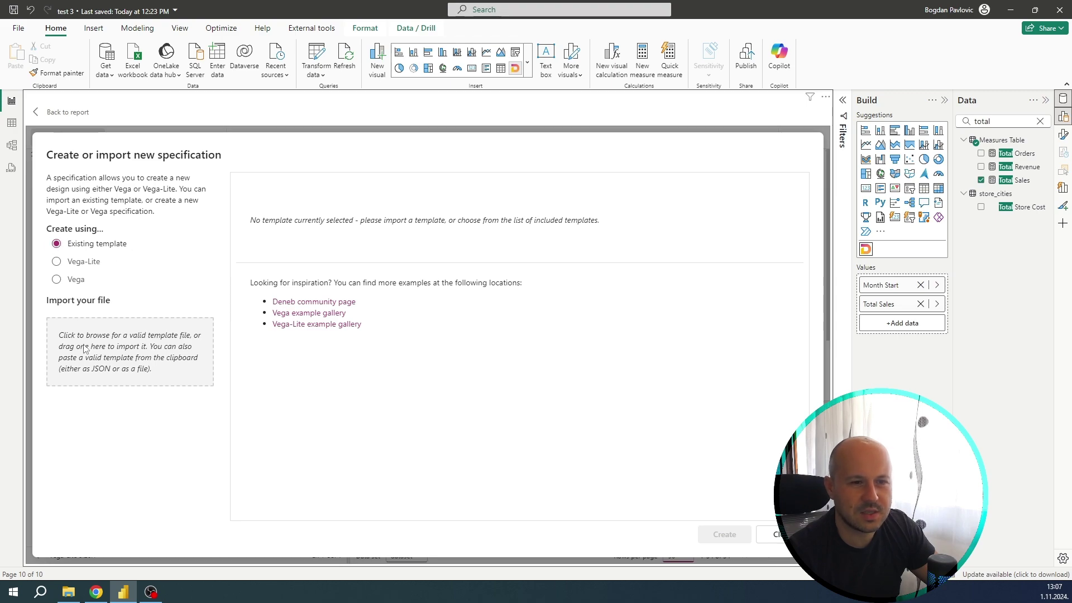
pyautogui.click(150, 345)
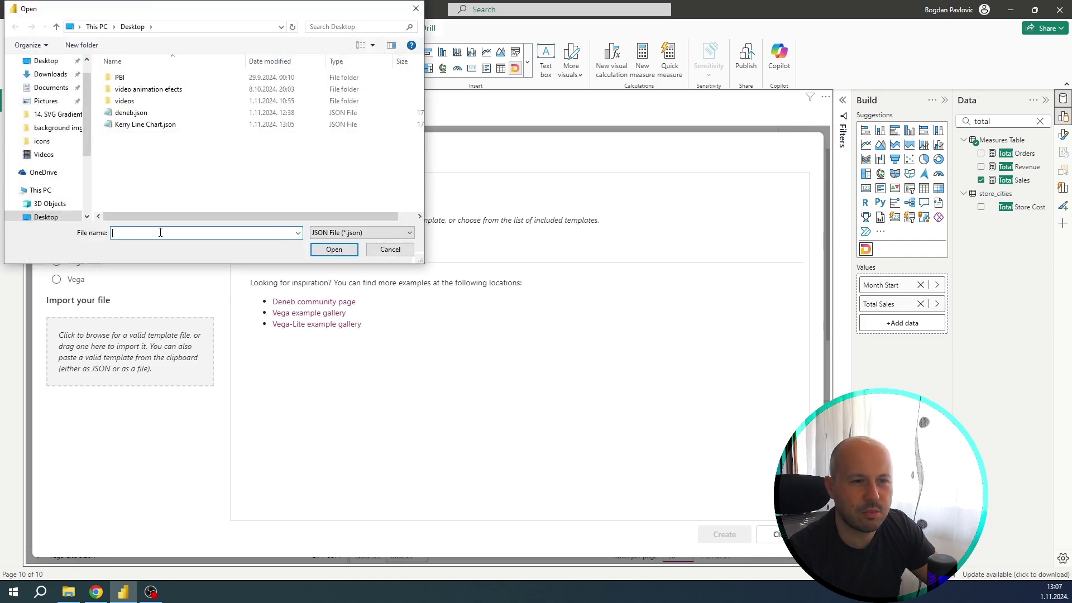
pyautogui.doubleClick(124, 125)
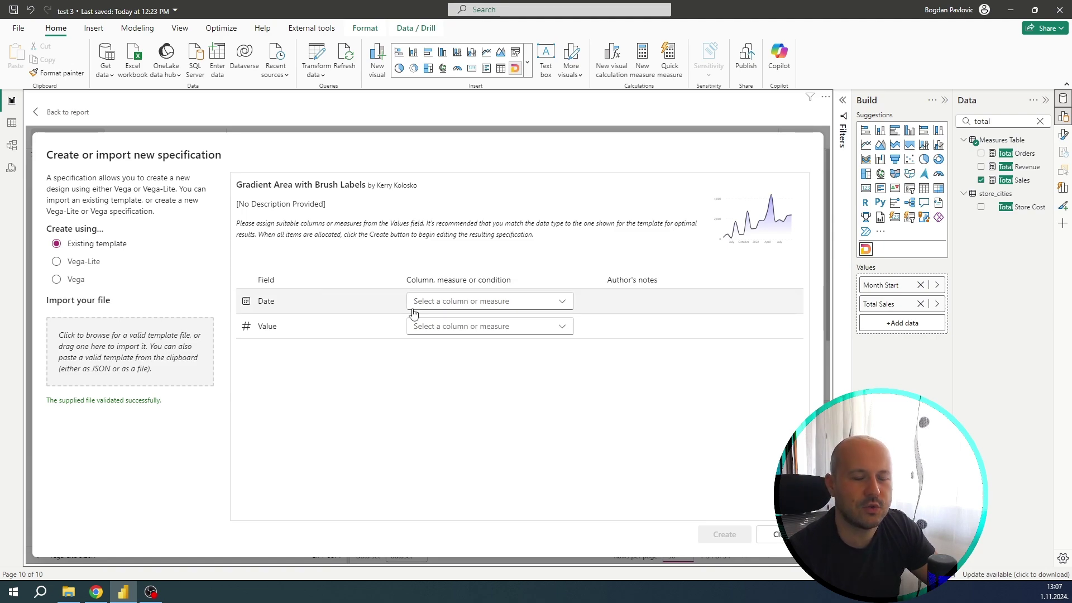
pyautogui.click(467, 306)
pyautogui.click(491, 325)
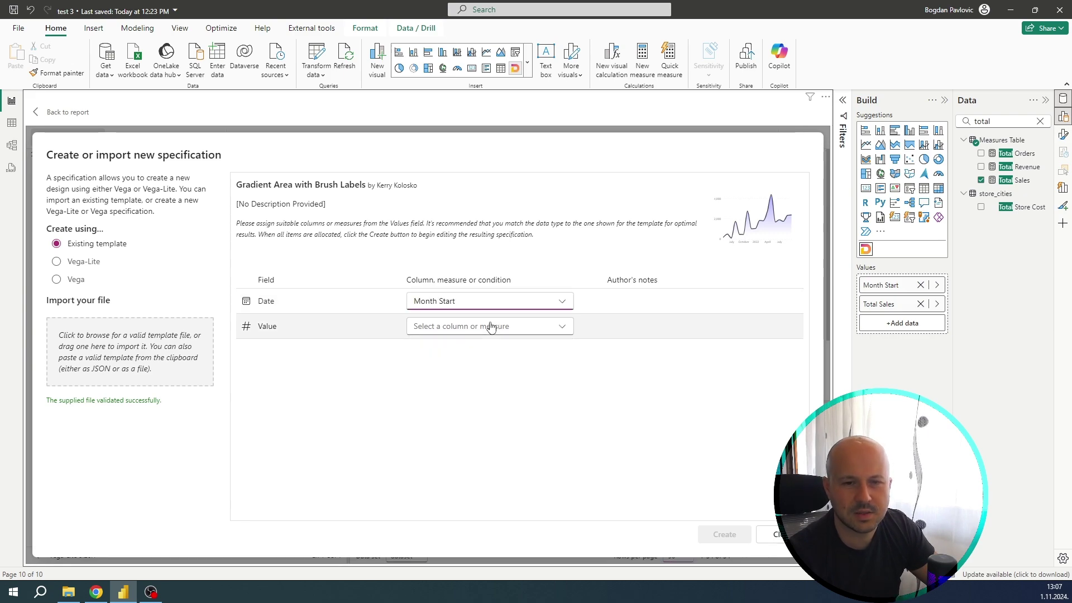
pyautogui.click(497, 326)
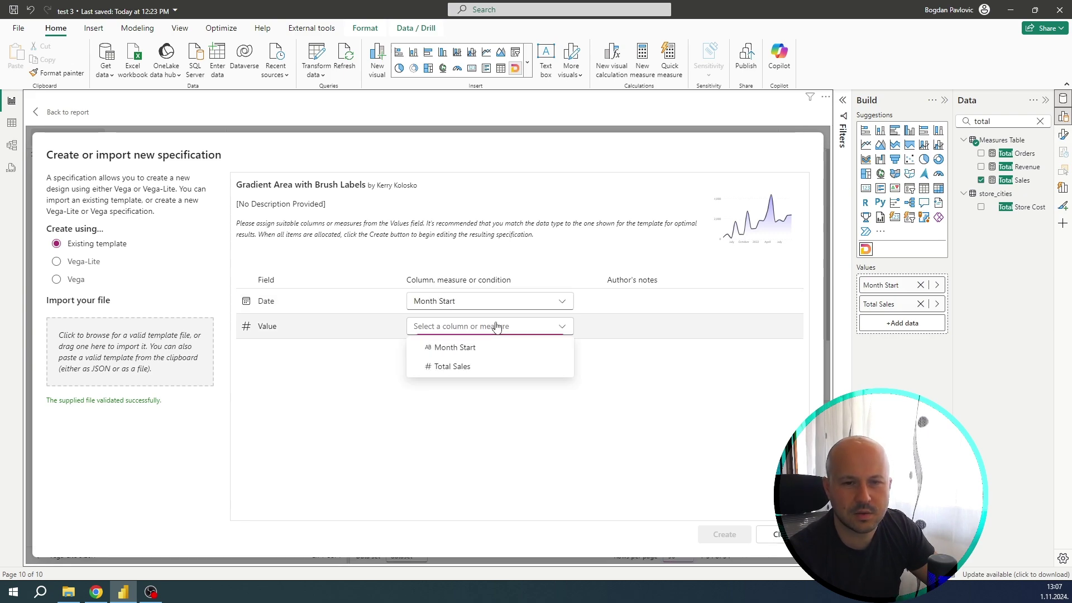
pyautogui.click(462, 367)
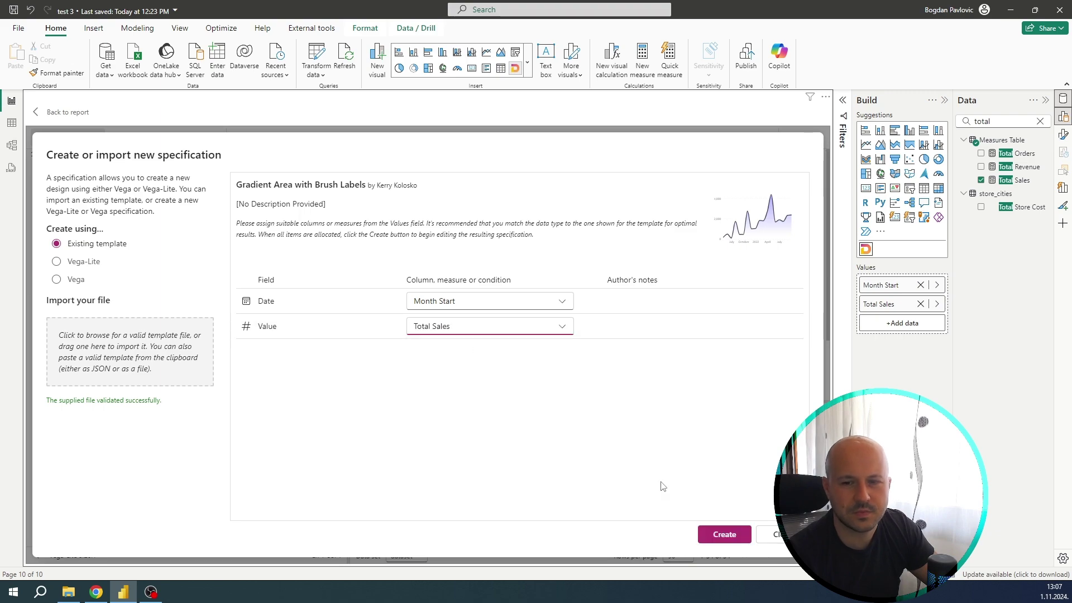
# - Create the Deneb chart from the template, return to the report, and shrink the visual from its top-left corner
pyautogui.click(711, 534)
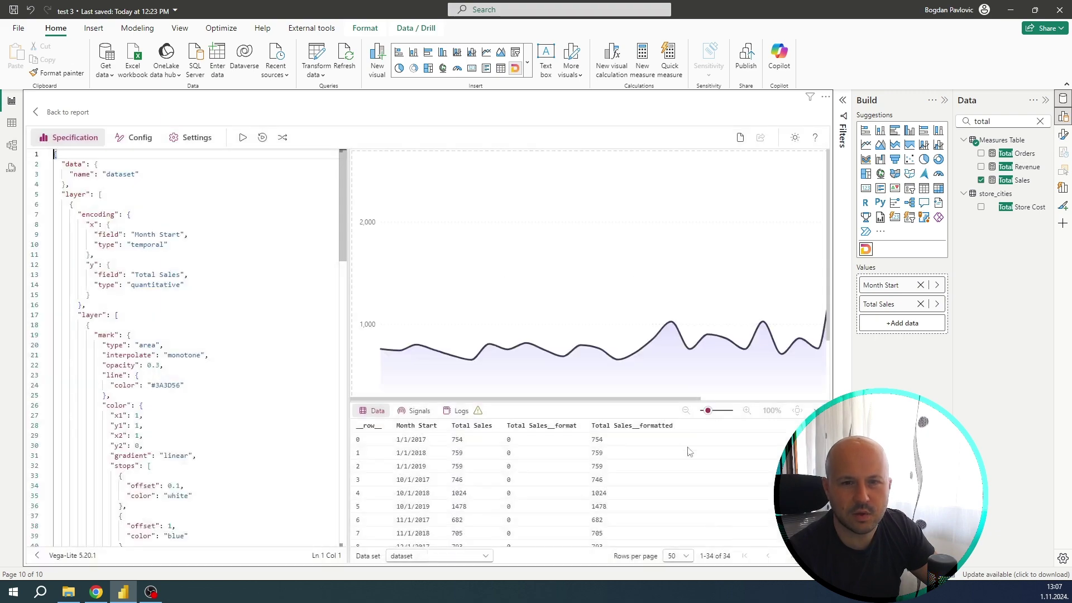
pyautogui.scroll(-2, 609, 313)
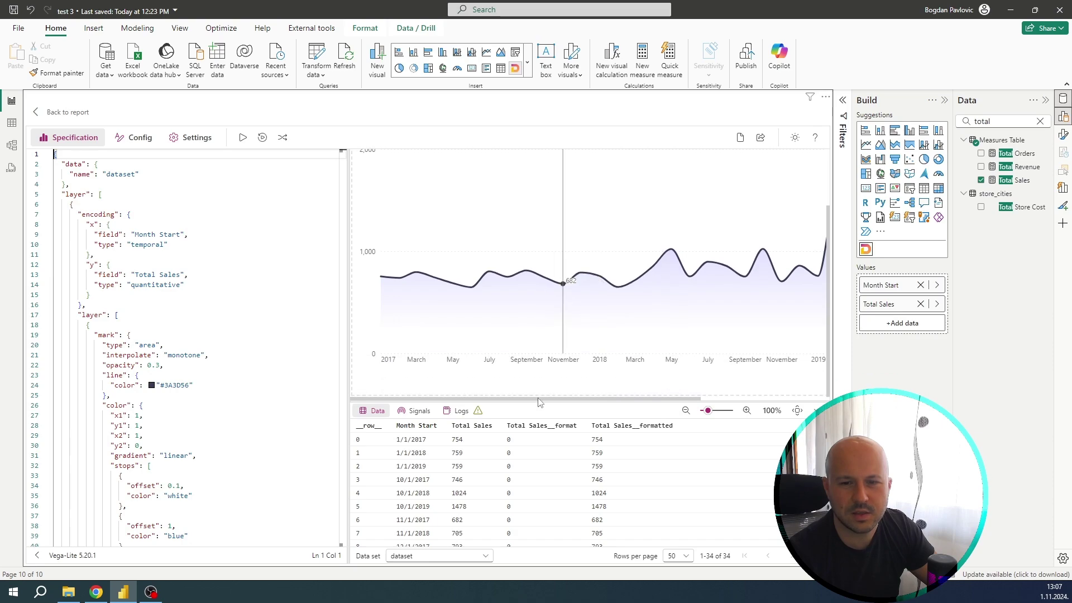
pyautogui.moveTo(541, 400); pyautogui.dragTo(694, 397)
pyautogui.scroll(2, 708, 255)
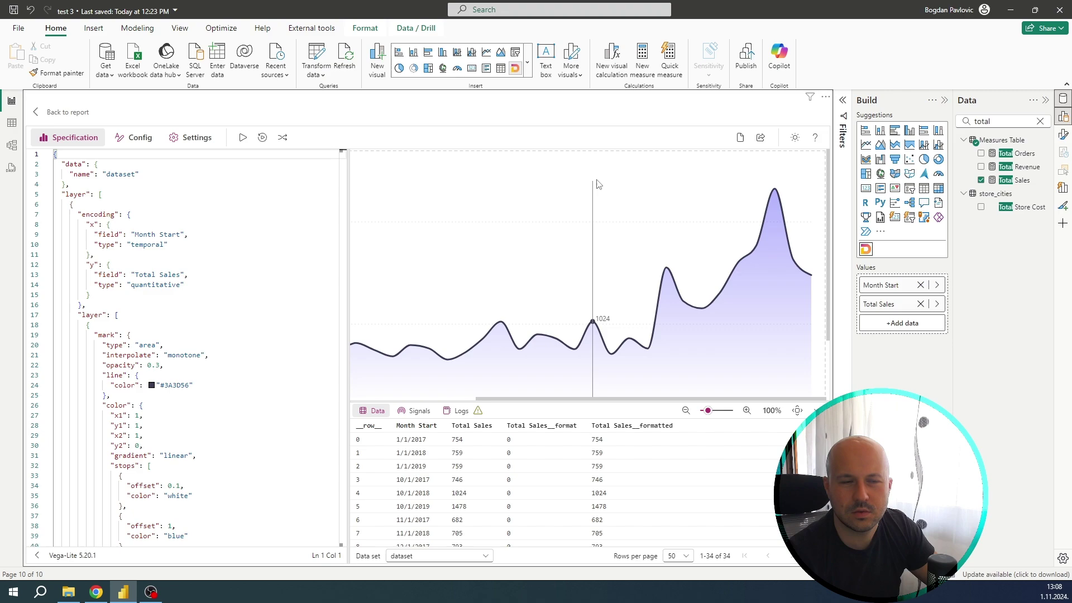
pyautogui.click(65, 112)
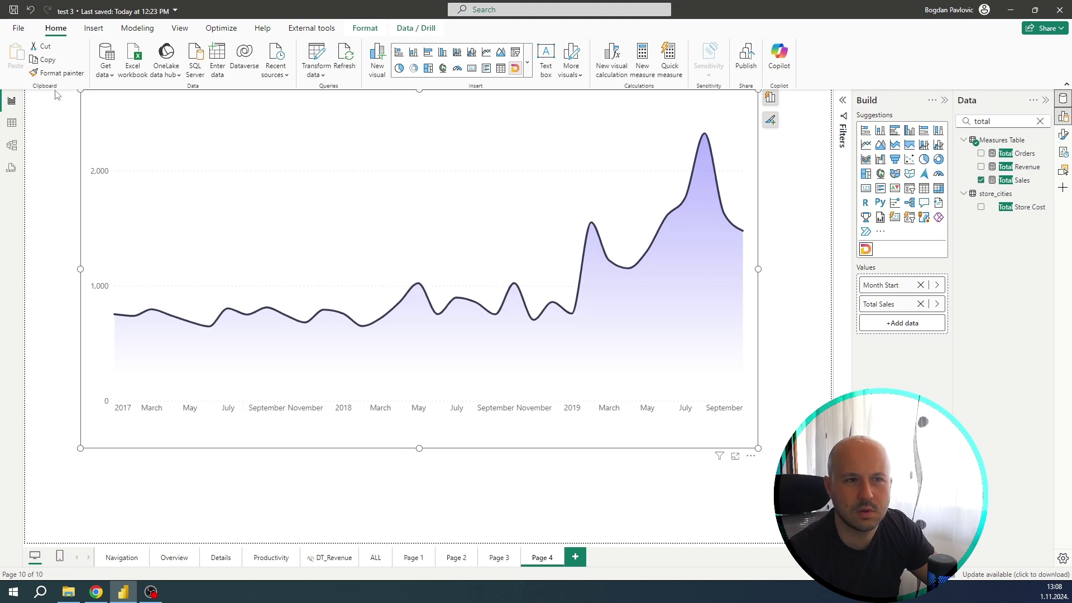
pyautogui.moveTo(81, 90); pyautogui.dragTo(238, 144)
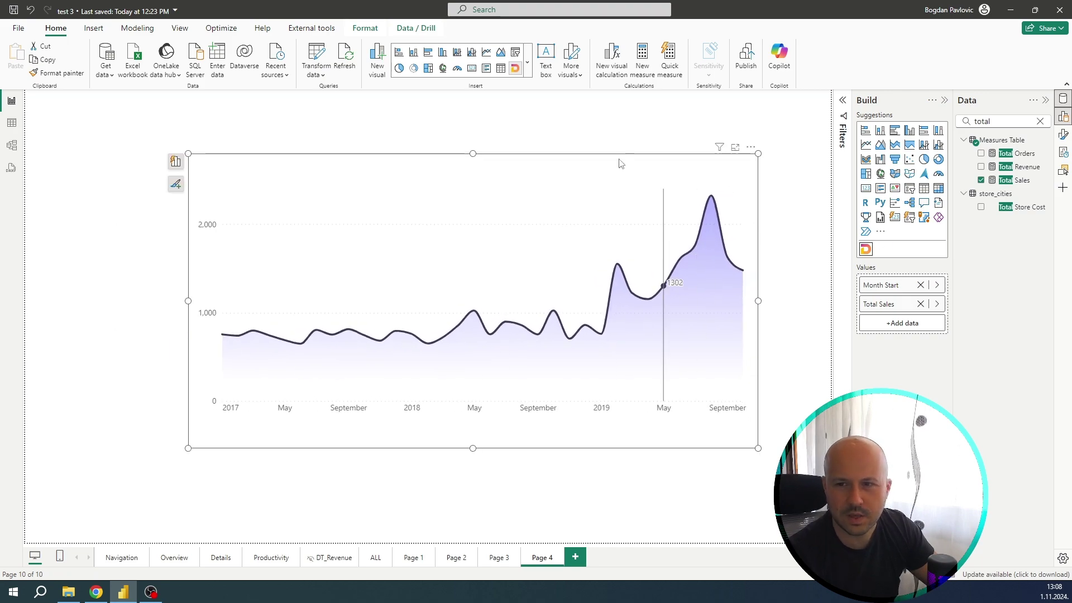
# - Turn on the chart title and enter 'Total Sales' as its text
pyautogui.click(1063, 135)
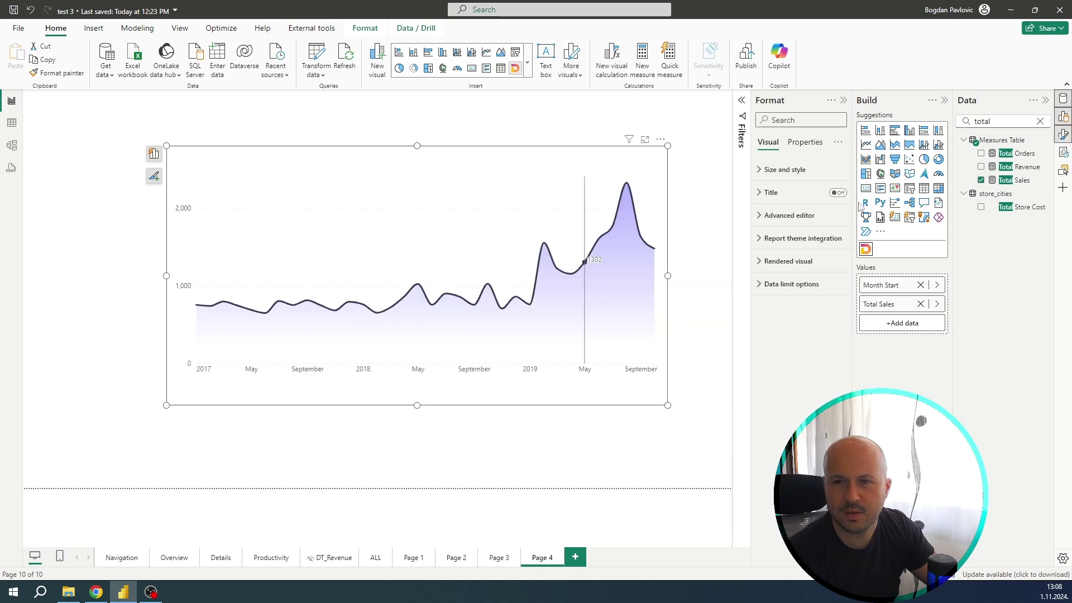
pyautogui.click(807, 194)
pyautogui.click(793, 248)
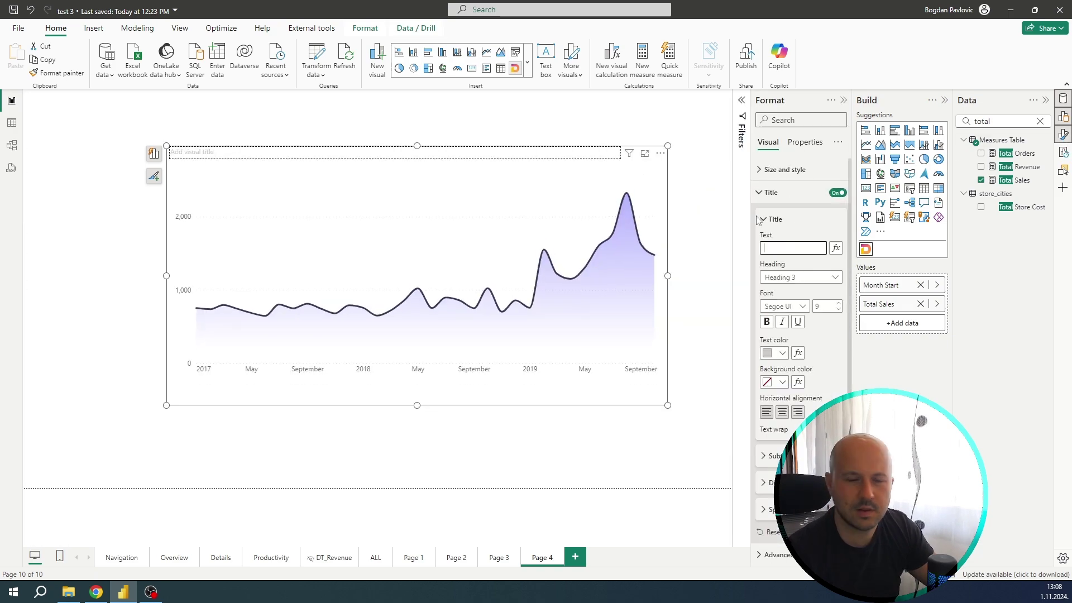
pyautogui.write('Total ')
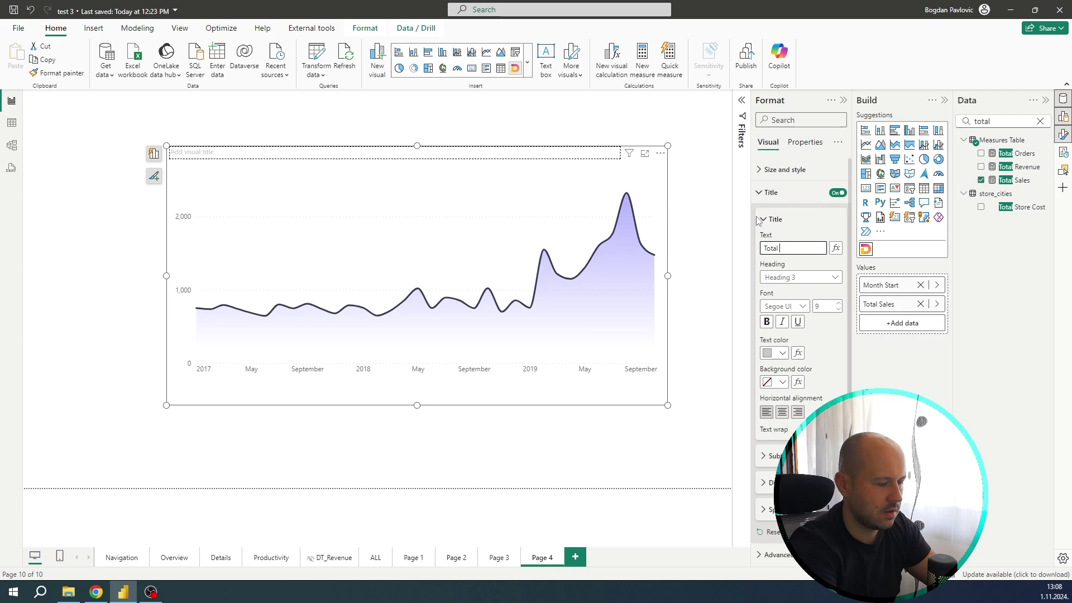
pyautogui.write('Sales')
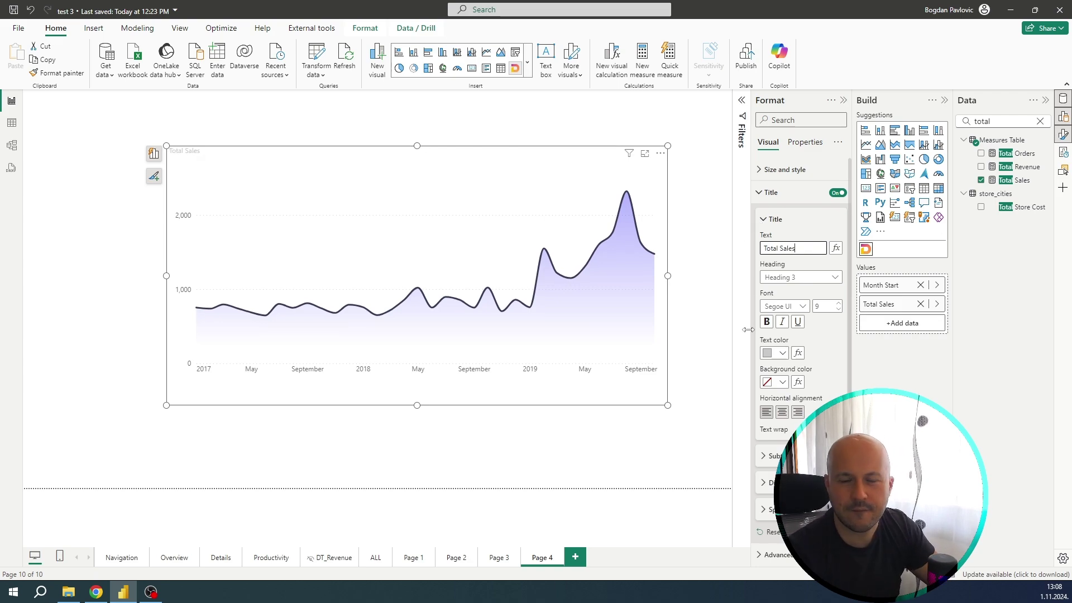
pyautogui.click(701, 394)
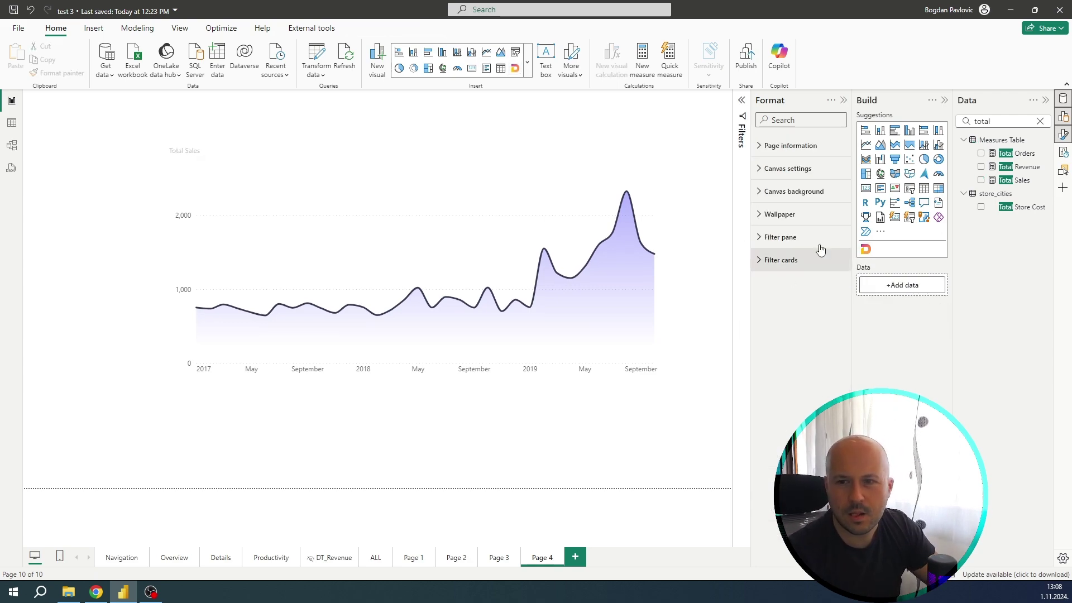
pyautogui.click(664, 175)
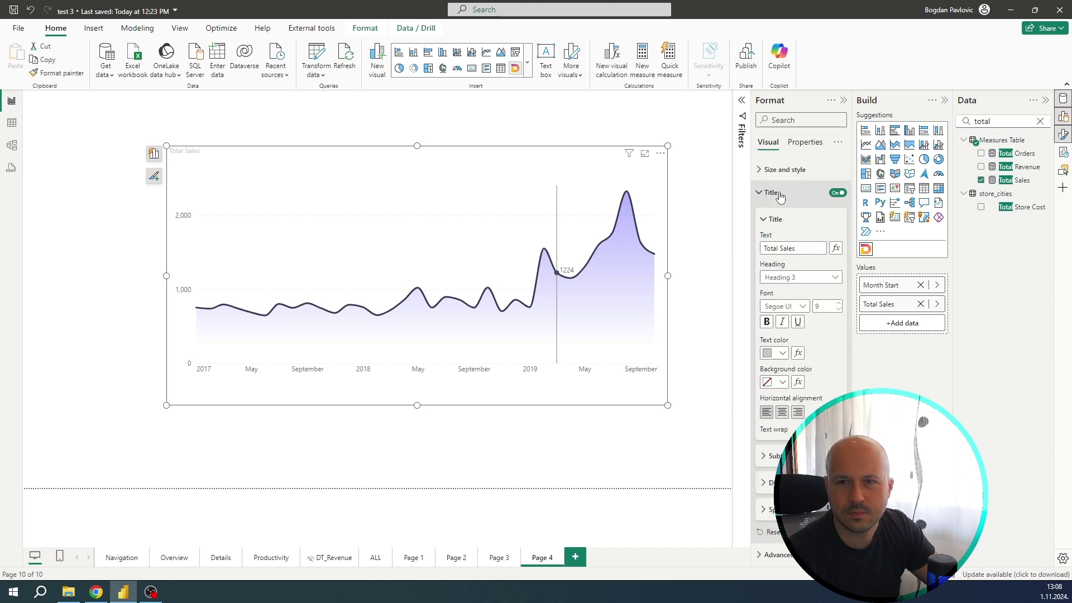
# - Make the title size 19, bold, in a darker grey colour
pyautogui.click(839, 303)
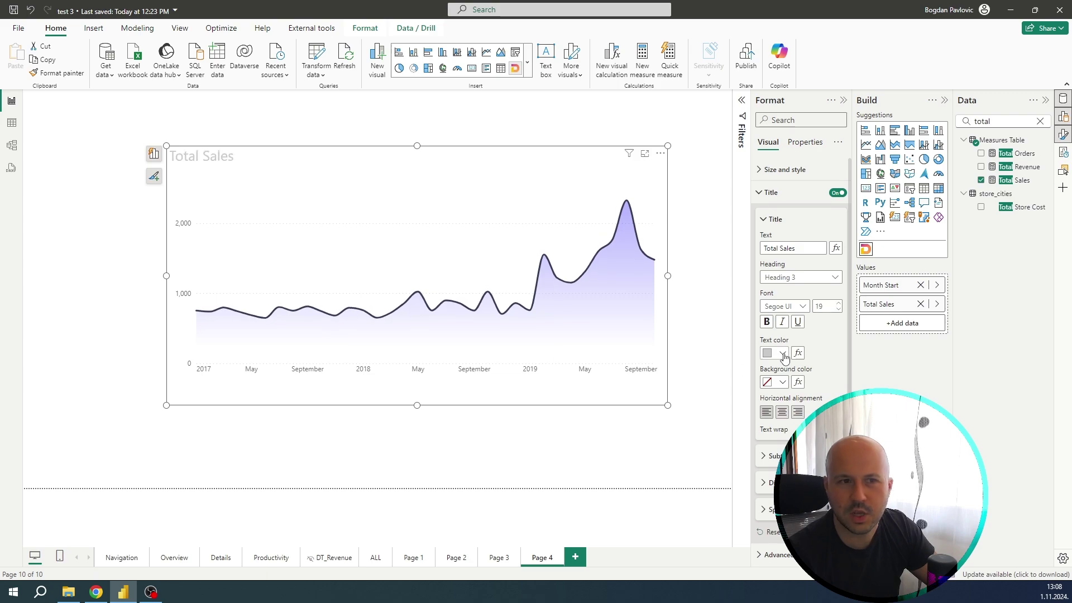
pyautogui.click(783, 353)
pyautogui.click(791, 417)
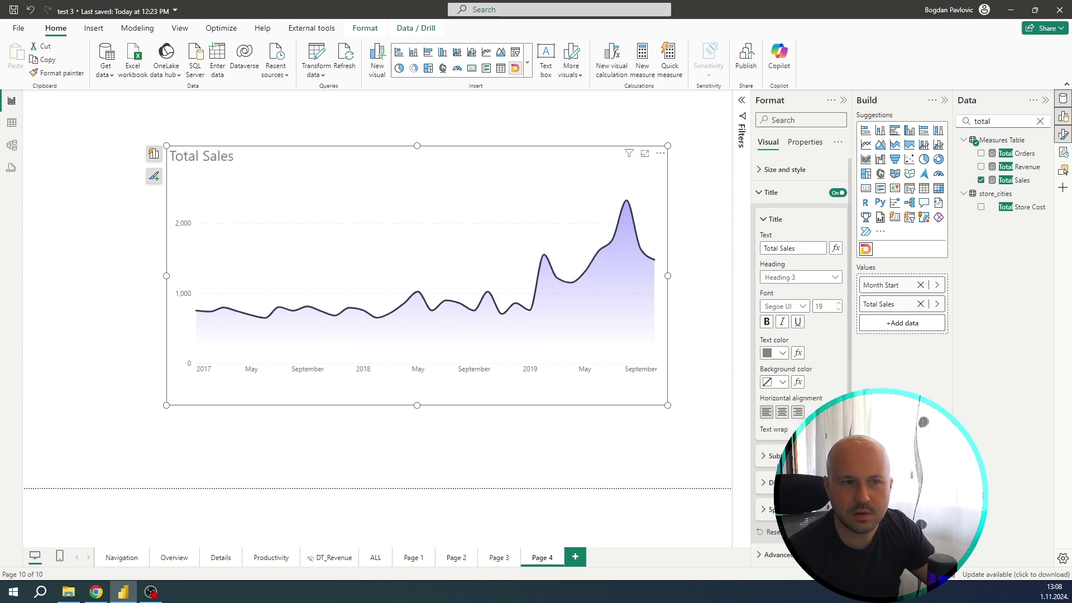
pyautogui.click(767, 322)
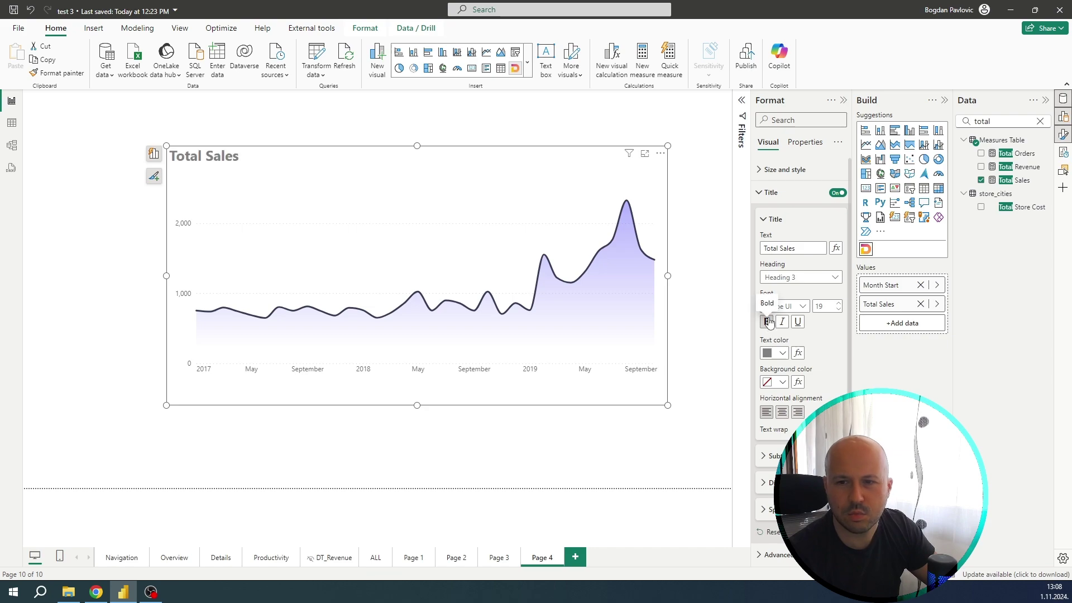
pyautogui.click(705, 344)
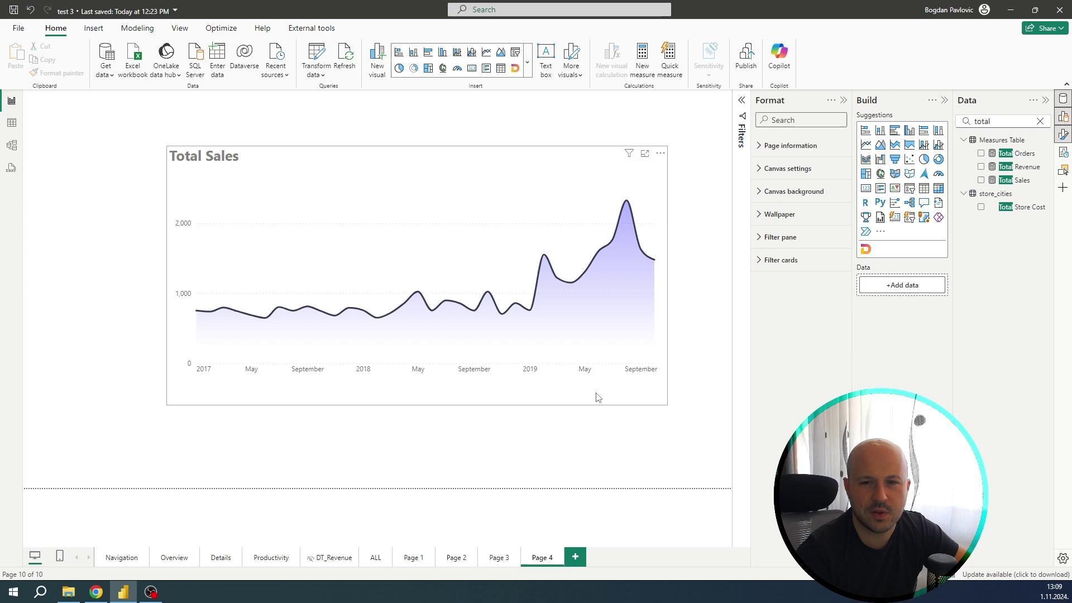
pyautogui.moveTo(618, 355)
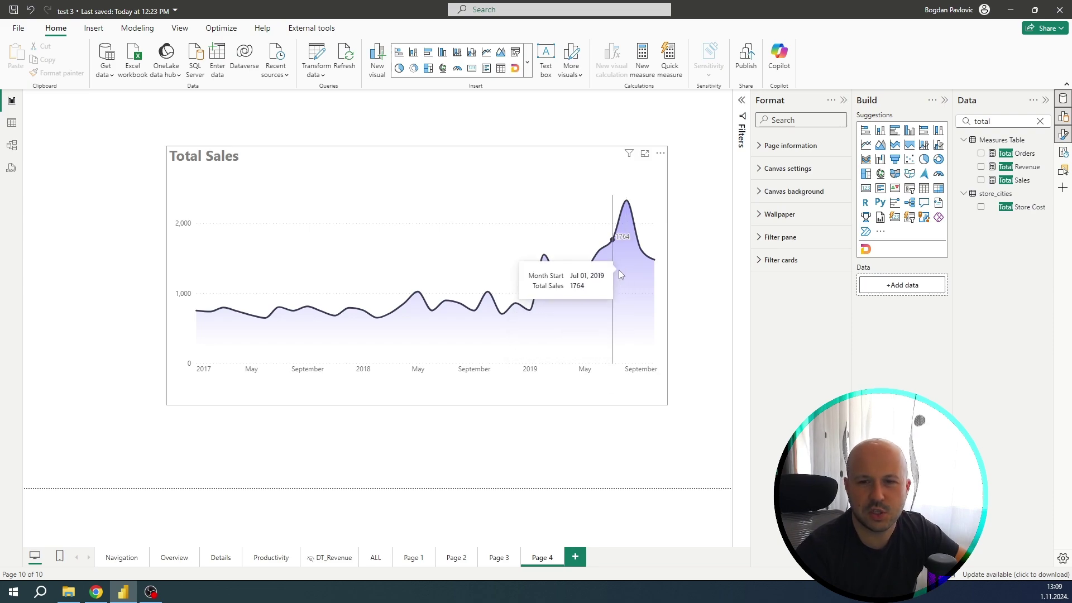
# - Open the chart's Deneb spec editor and select the line colour value #3A3D56
pyautogui.click(661, 153)
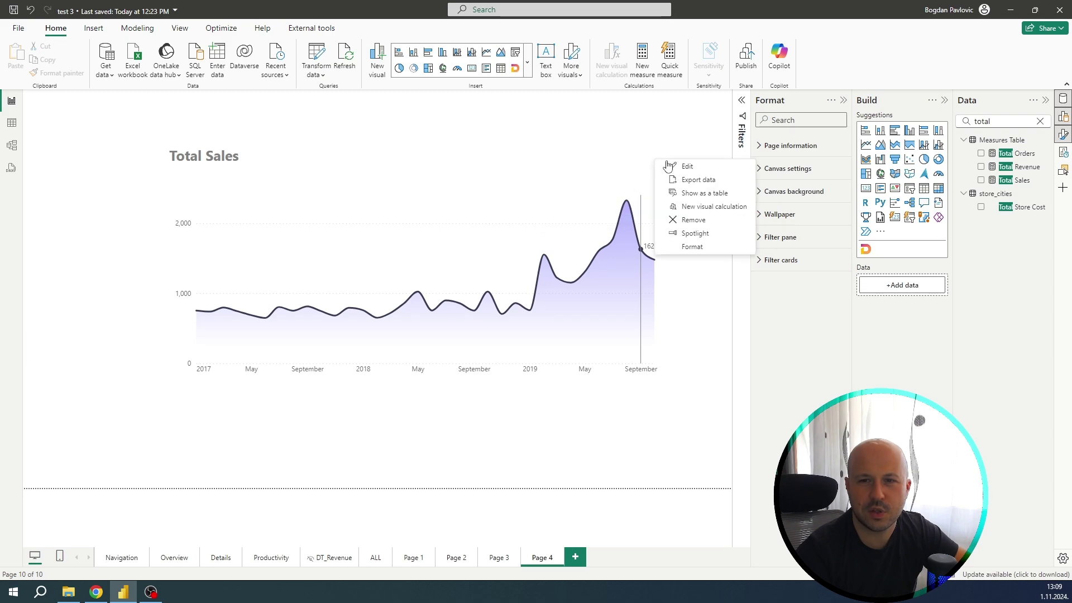
pyautogui.click(670, 167)
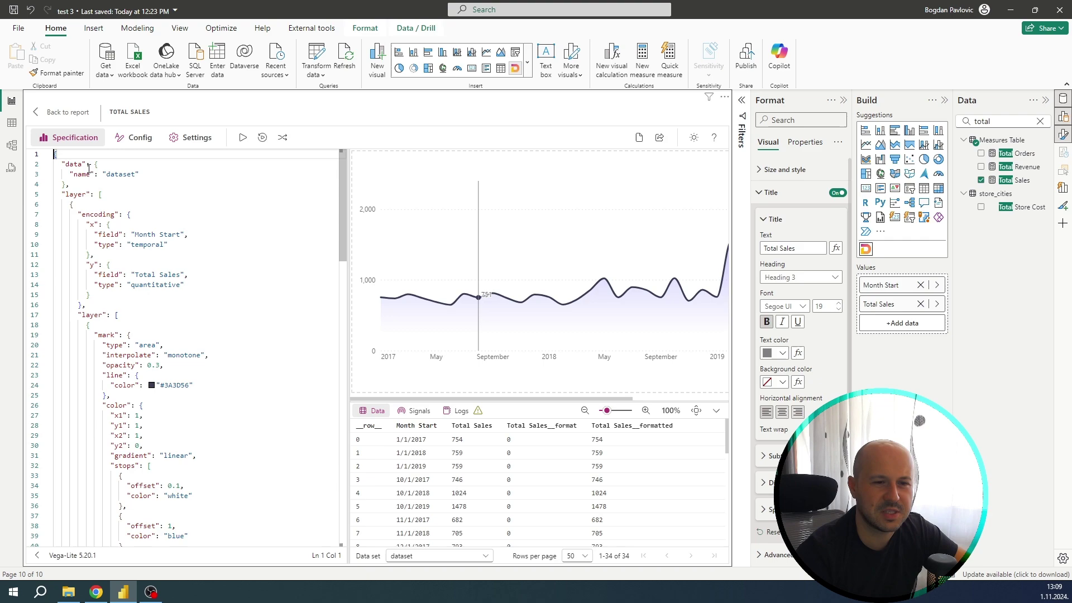
pyautogui.moveTo(156, 385)
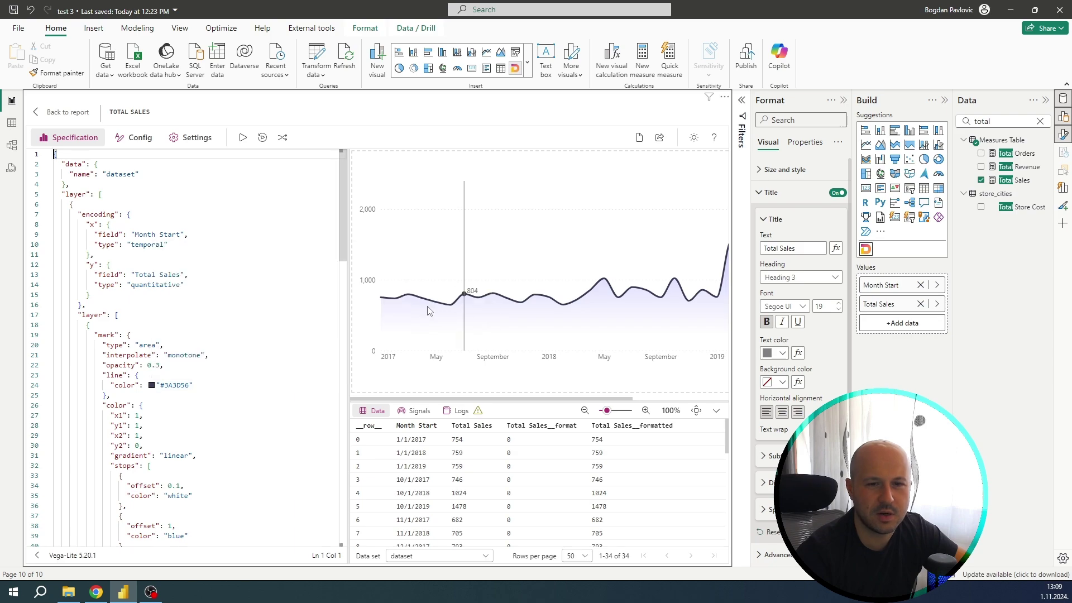
pyautogui.doubleClick(171, 387)
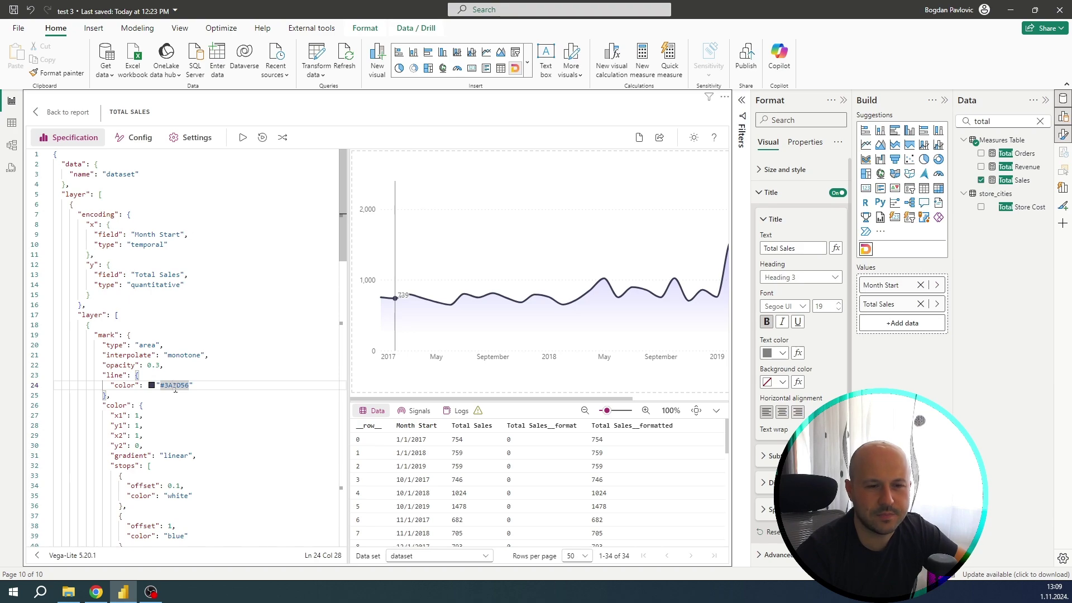
# - Change the line colour to purple #be0bf5, apply the spec, and exit editing
pyautogui.moveTo(152, 386)
pyautogui.click(325, 299)
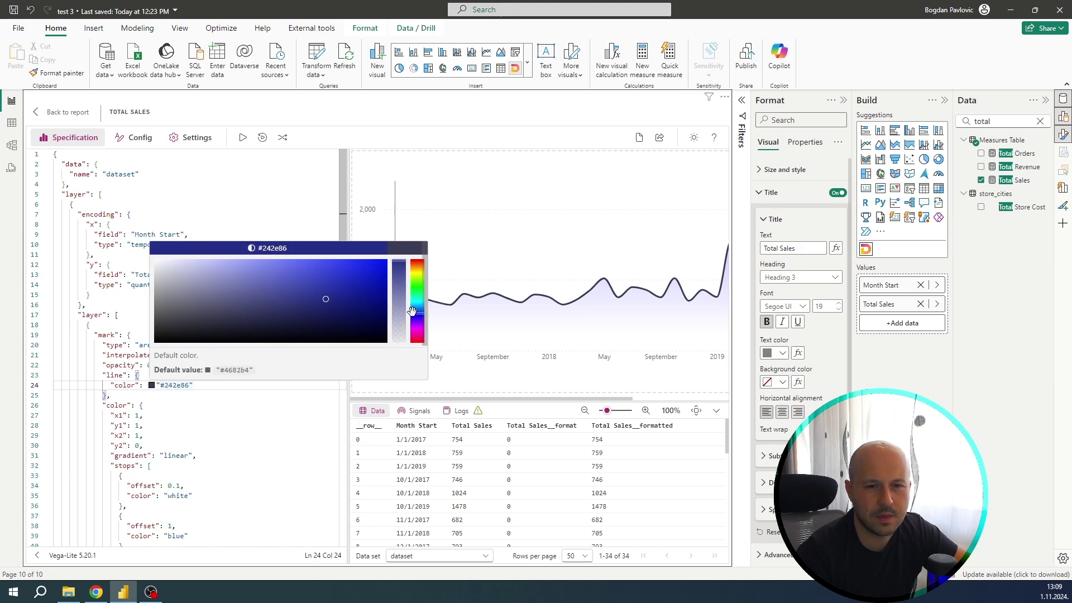
pyautogui.moveTo(419, 333); pyautogui.dragTo(417, 325)
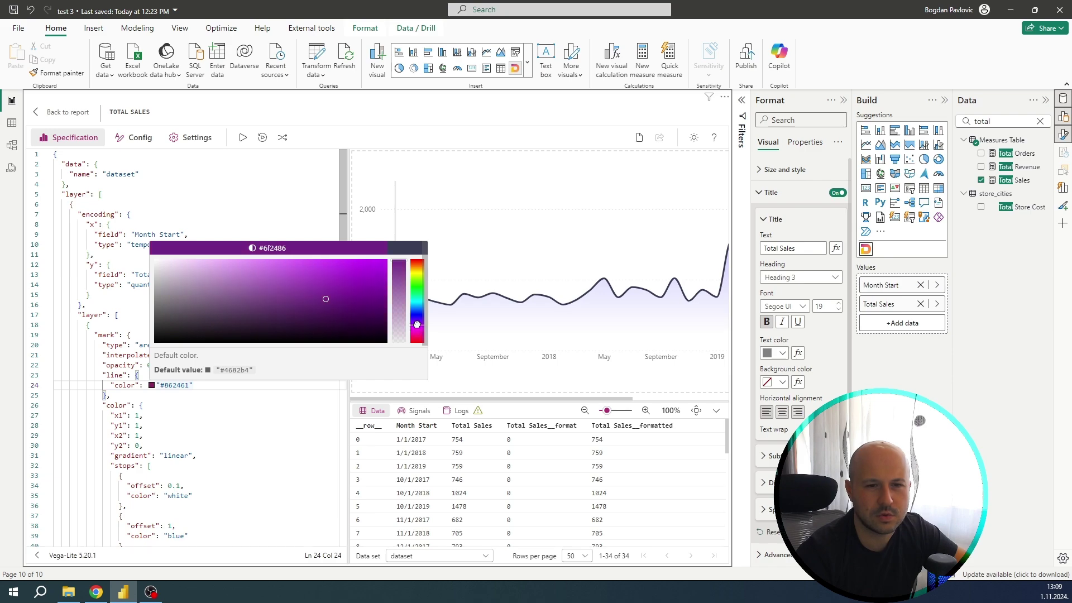
pyautogui.moveTo(384, 287); pyautogui.dragTo(377, 267)
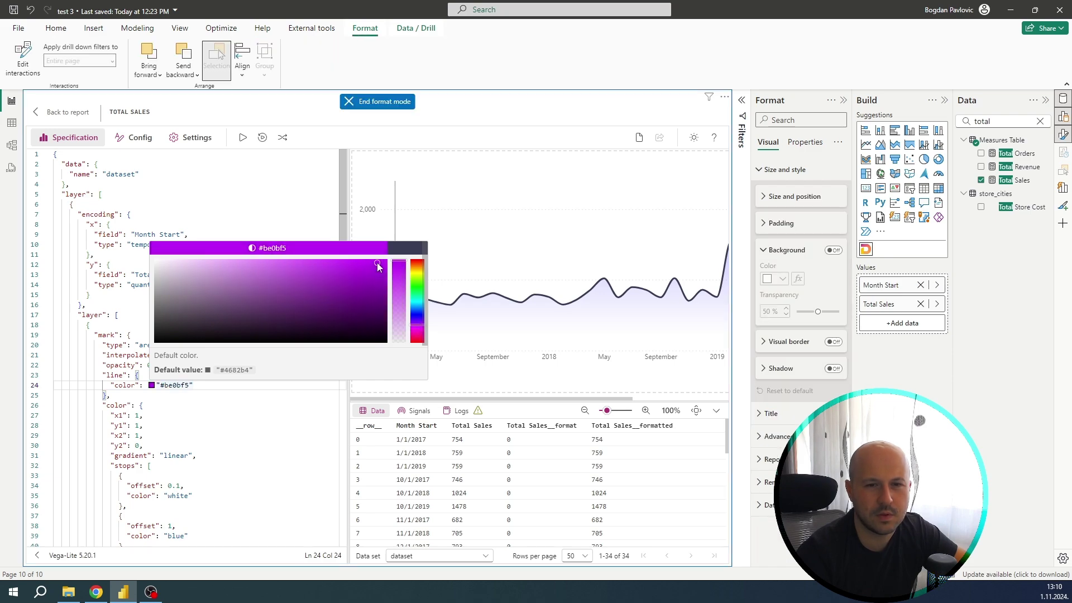
pyautogui.click(225, 399)
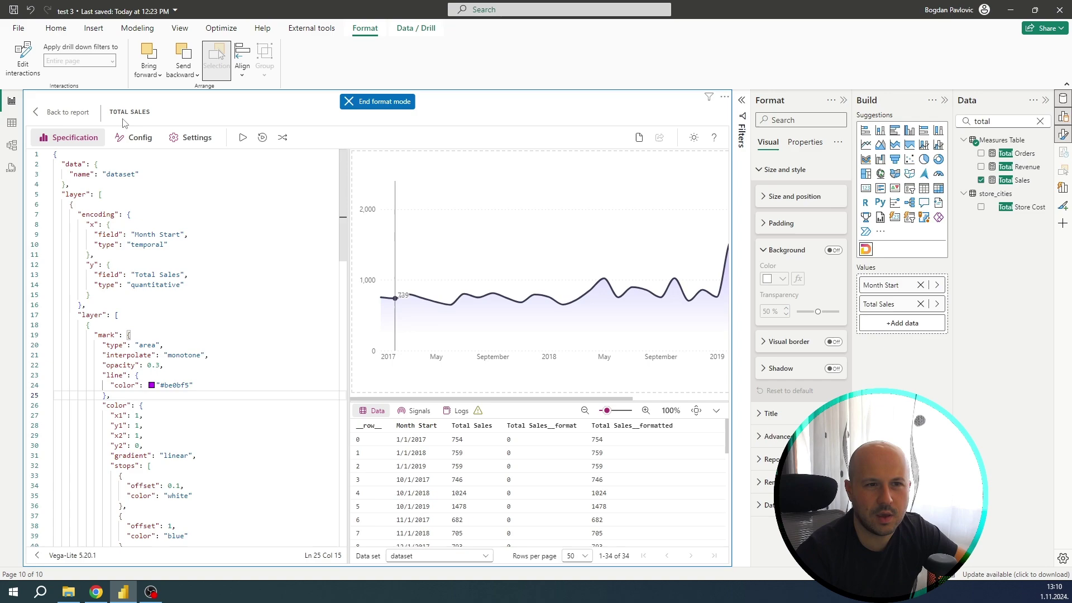
pyautogui.click(243, 139)
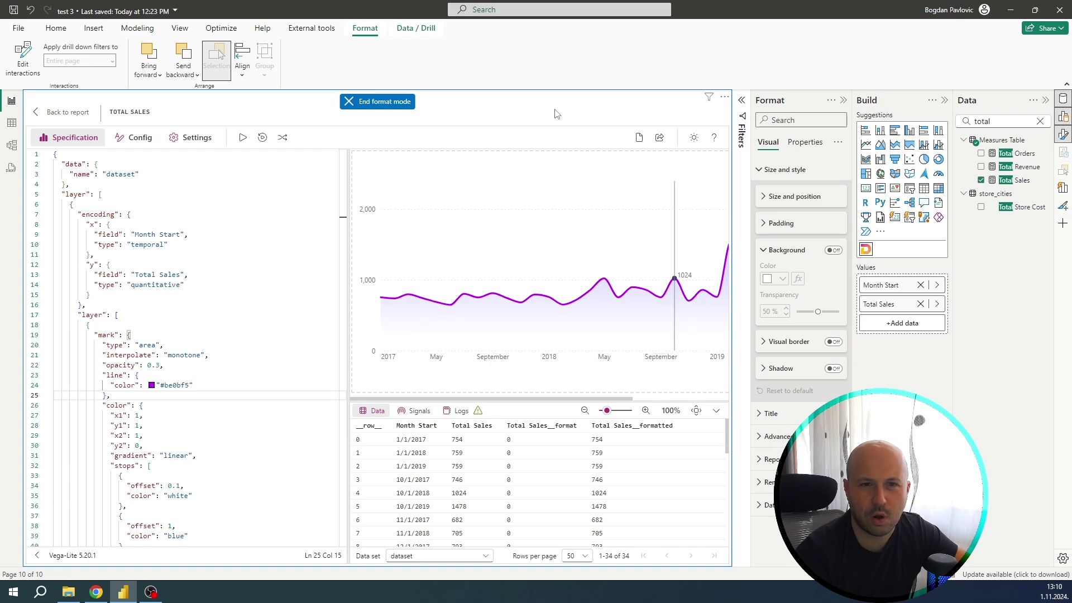
pyautogui.click(378, 107)
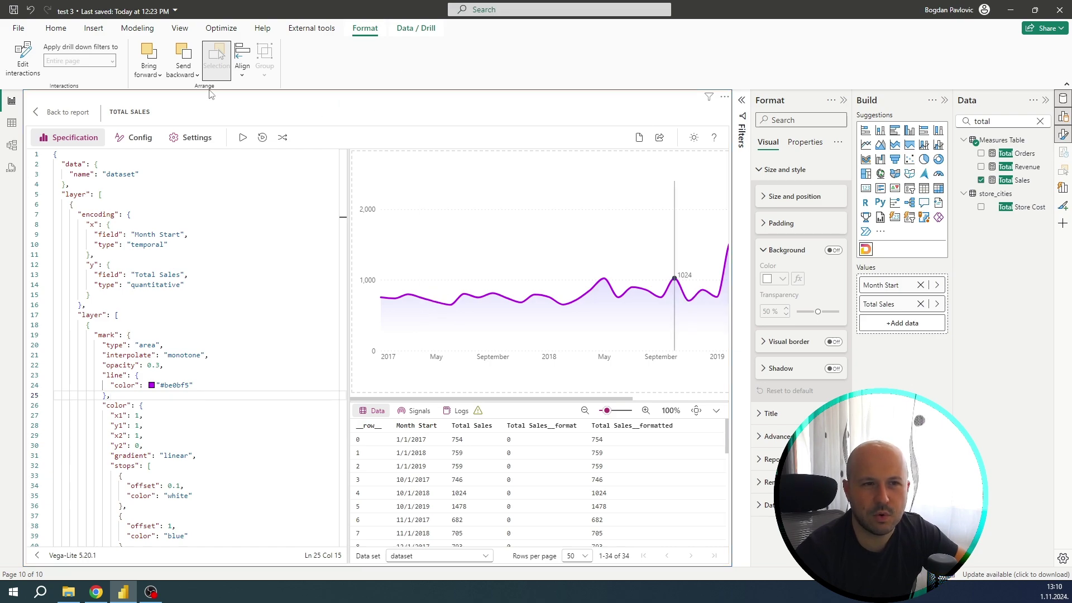
pyautogui.click(44, 109)
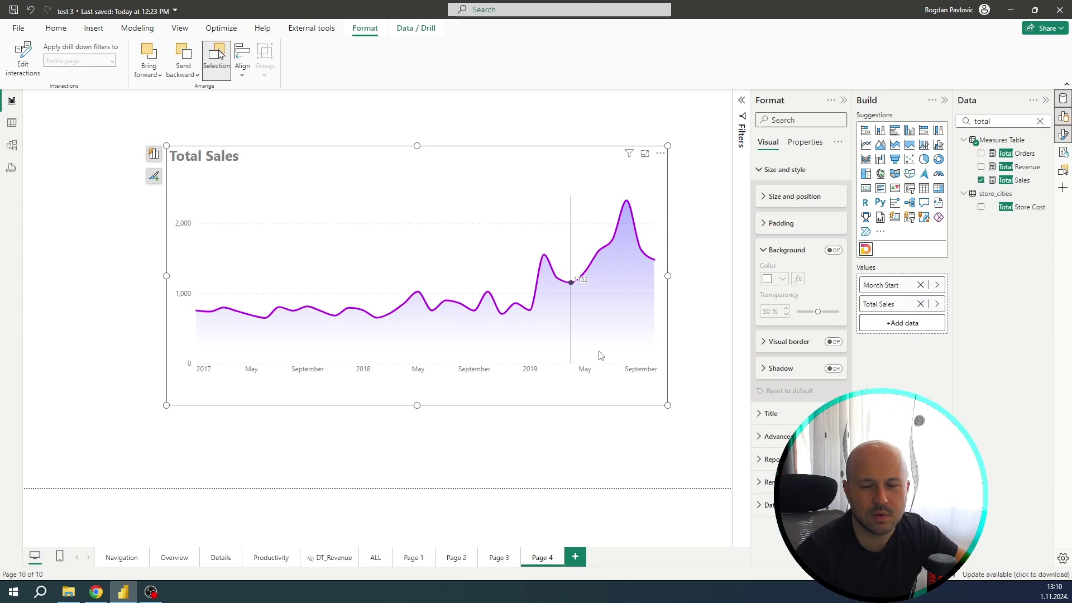
pyautogui.moveTo(642, 250)
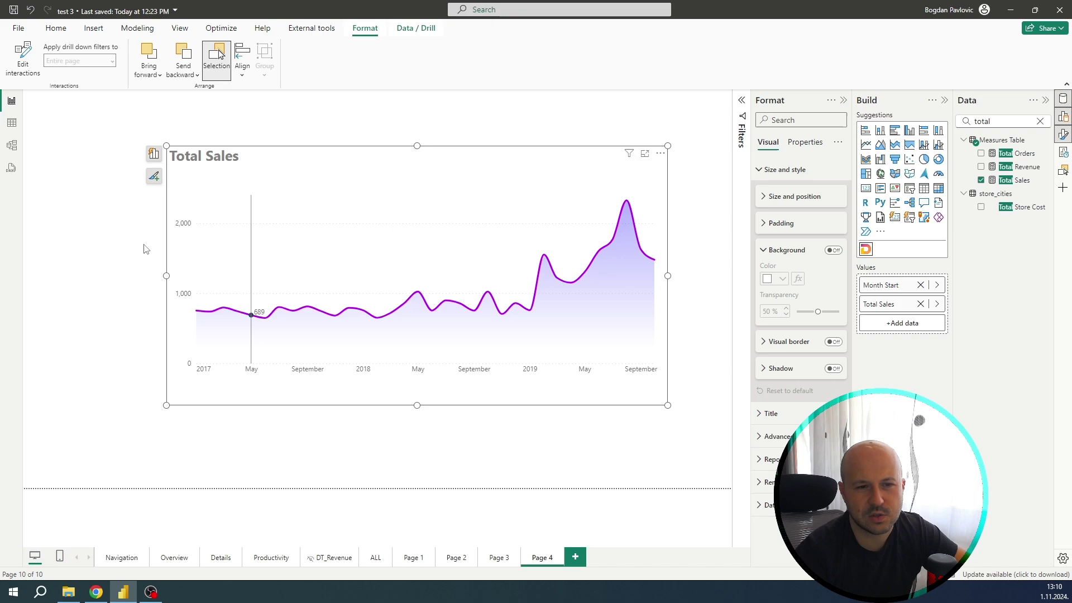
pyautogui.moveTo(275, 379)
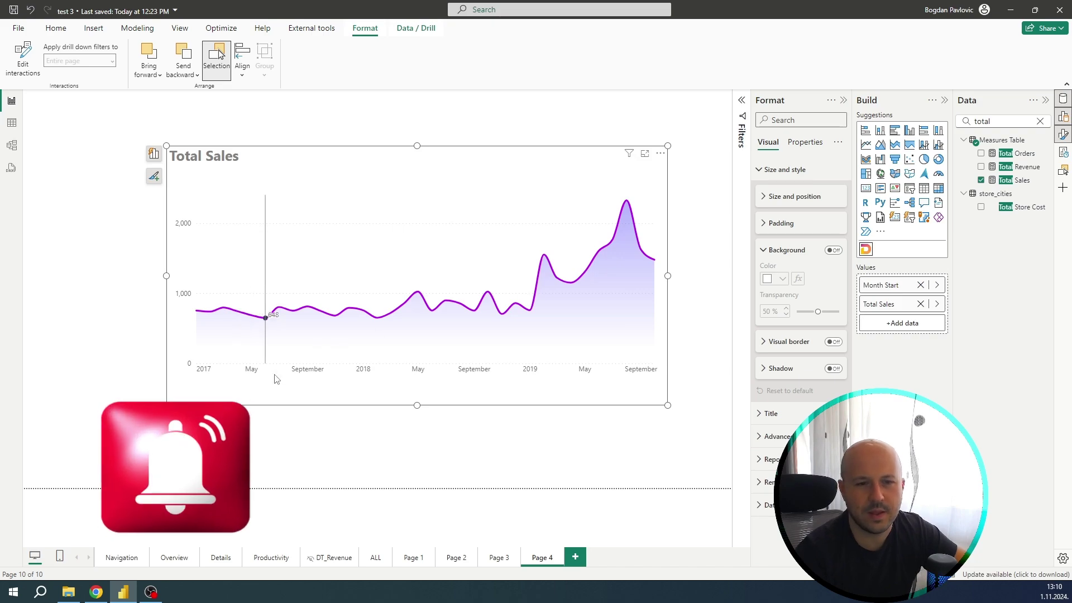